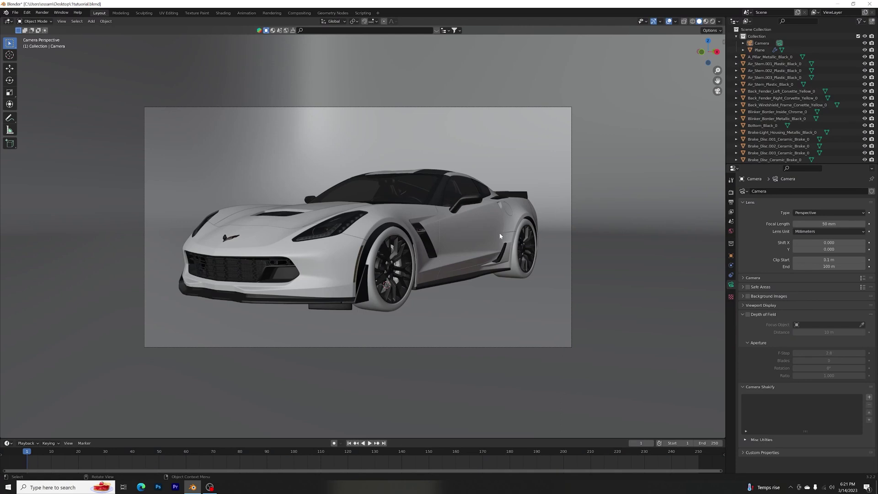
- Orbit around the finished Corvette scene to inspect it from the side and rear
left_click(718, 91)
mouse_move(485, 215)
middle_mouse_down()
mouse_move(443, 225)
mouse_move(495, 221)
middle_mouse_up()
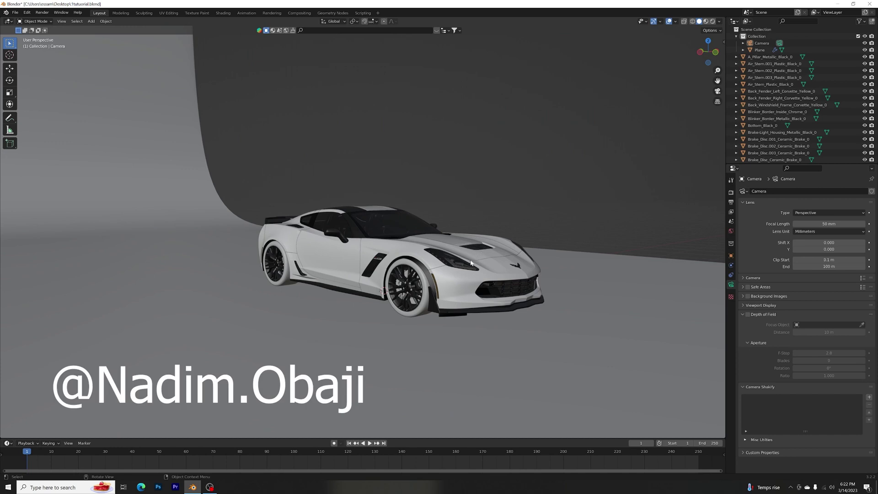
middle_click_drag(510, 257, 448, 266)
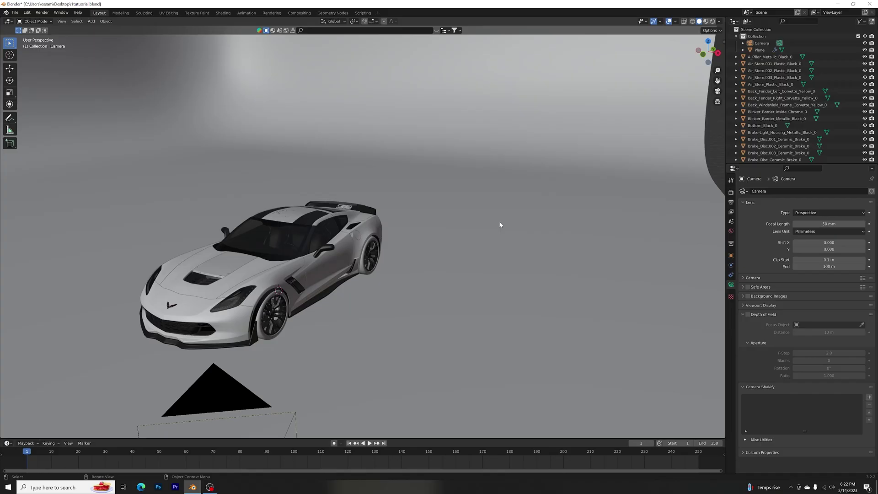
middle_click_drag(500, 225, 411, 216)
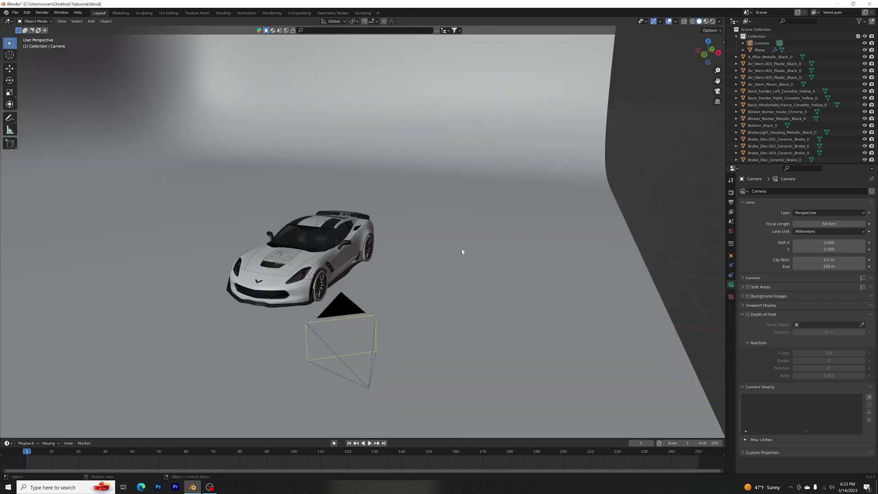
middle_click_drag(411, 256, 445, 269)
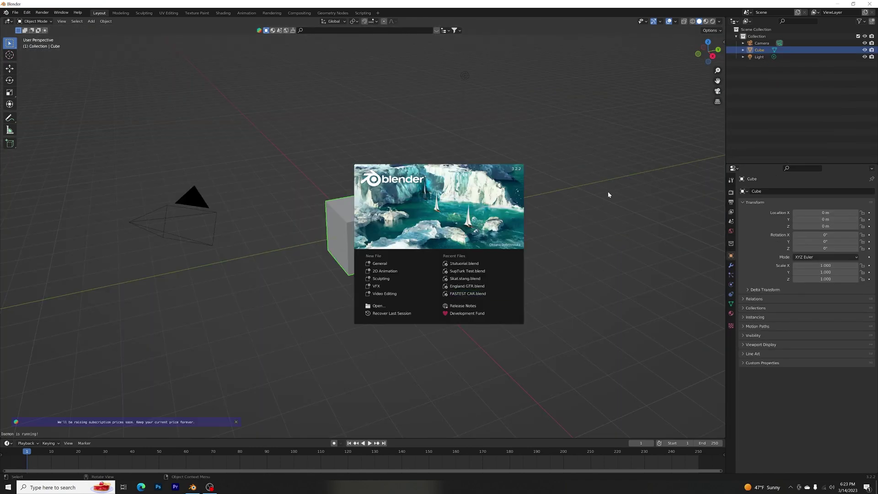
- Delete the default cube and light from the new scene
left_click(573, 184)
left_click(538, 211)
left_click_drag(523, 341, 315, 64)
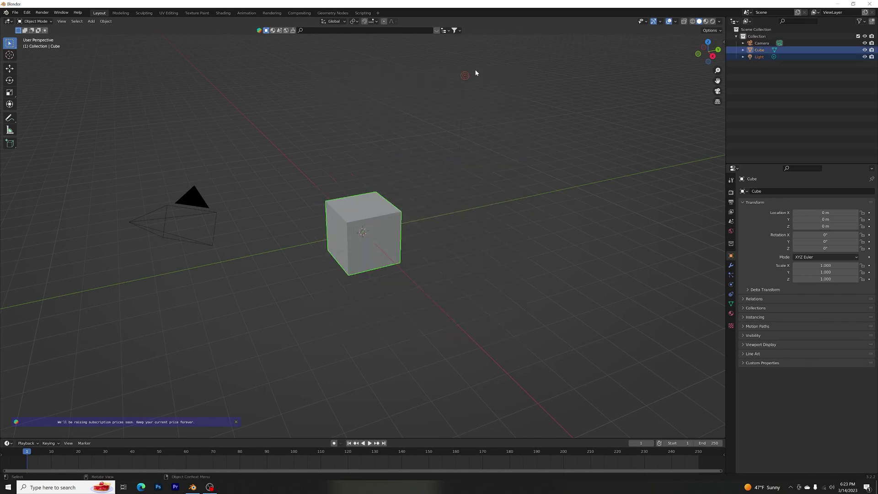
key("x")
left_click(375, 212)
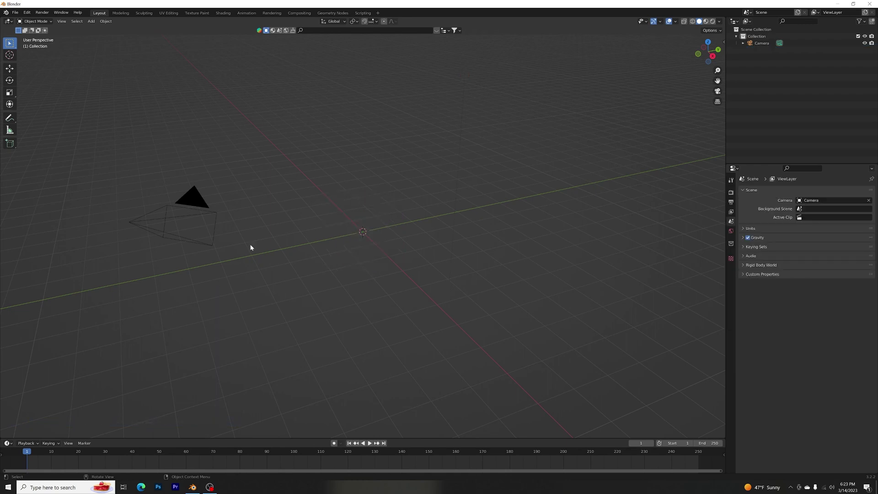
- Paste the copied Corvette model into the scene and view it from the front three-quarter
right_click(344, 215)
left_click(344, 214)
middle_click_drag(344, 214, 473, 299)
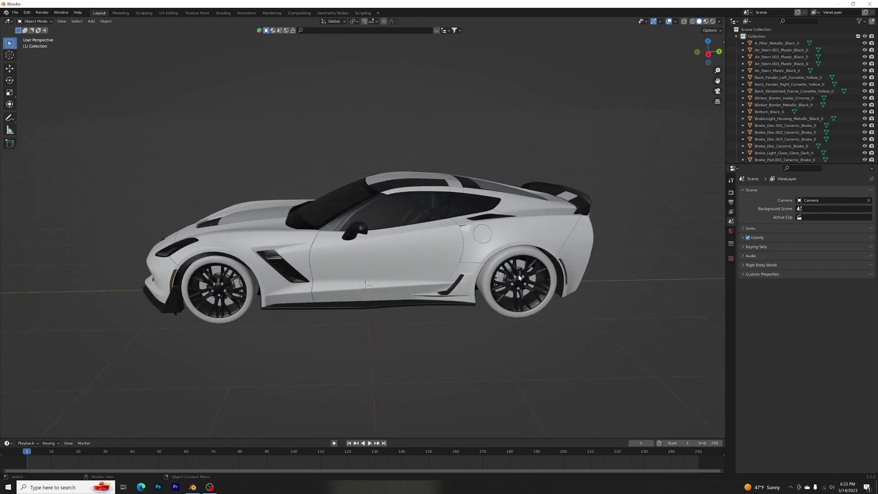
middle_click_drag(589, 271, 374, 248)
key("shift+a")
- Add a plane under the Corvette, scale it to 15.95 and position it
mouse_move(311, 253)
left_click(361, 254)
scroll(394, 266, "down", 2)
key("s")
left_click(527, 238)
scroll(462, 281, "down", 3)
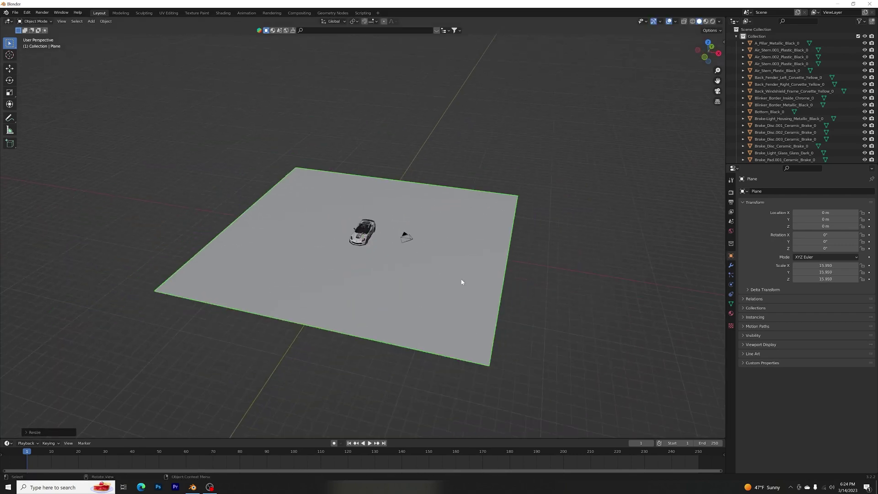
middle_click_drag(462, 280, 443, 313)
left_click(708, 50)
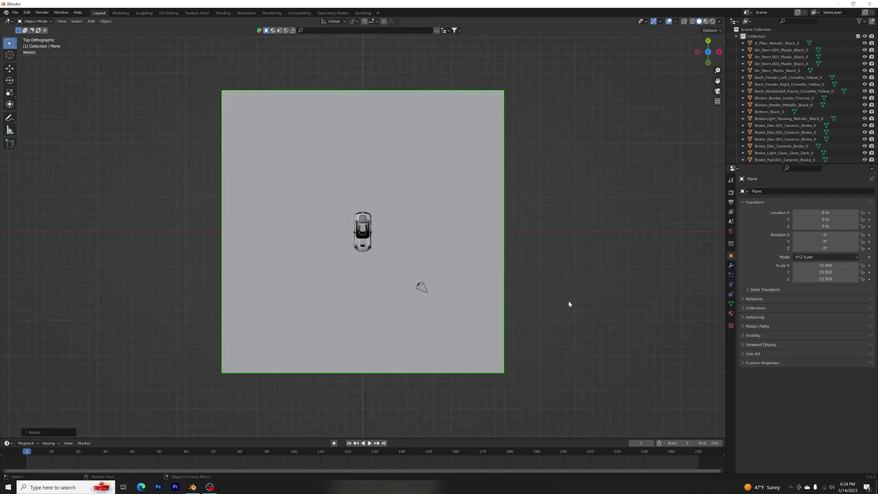
key("g")
left_click(505, 243)
- Extrude the plane's top-left and top-right edges upward into two back walls
key("Tab")
middle_click_drag(503, 251, 500, 183)
scroll(500, 183, "up", 1)
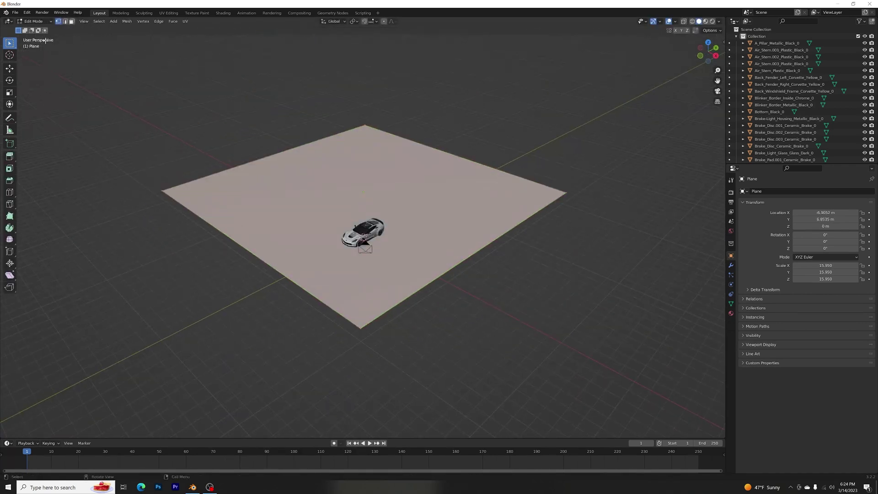
left_click(64, 21)
left_click(268, 147)
left_click(368, 134, "shift")
key("e")
left_click(602, 418)
middle_click_drag(602, 418, 501, 274)
- Add two centred loop cuts running across the walls and floor
key("Tab")
left_click(614, 270)
left_click(338, 192)
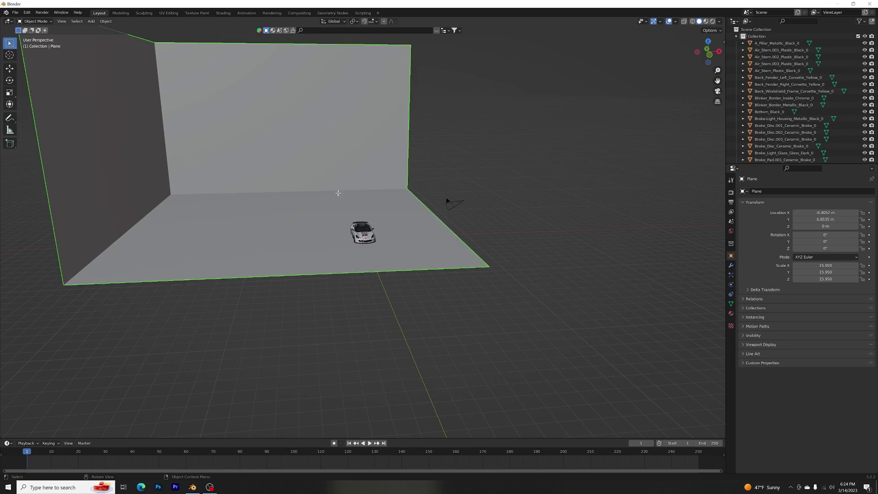
key("Tab")
key("ctrl+r")
scroll(279, 198, "up", 1)
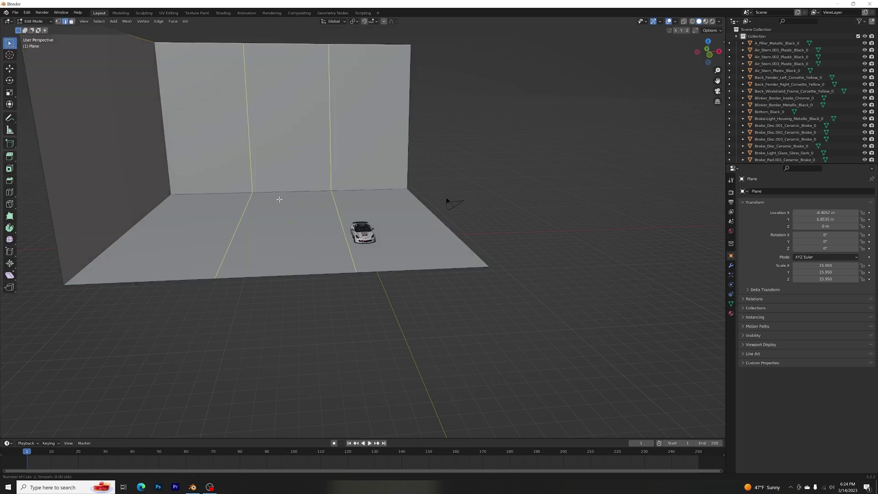
left_click(280, 199)
right_click(279, 199)
- Add one more centred loop cut to the backdrop and return to Object Mode
left_click(572, 153)
middle_click_drag(572, 152, 541, 196)
key("ctrl+r")
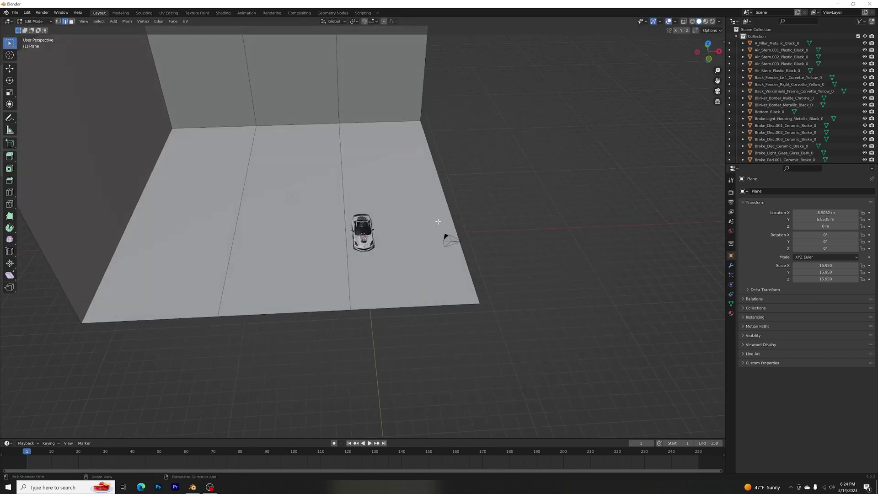
left_click(447, 235)
right_click(447, 235)
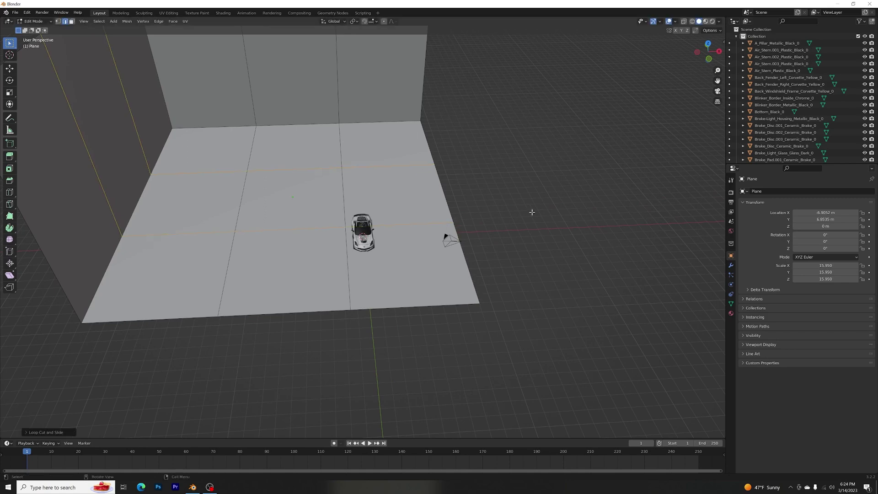
middle_click_drag(447, 235, 508, 213)
key("Tab")
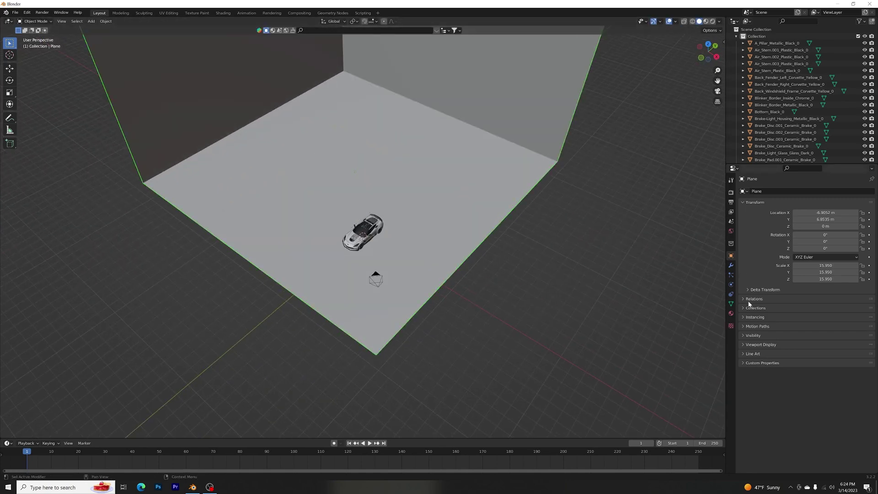
- Add a Subdivision Surface modifier with viewport and render levels set to 4
left_click(731, 267)
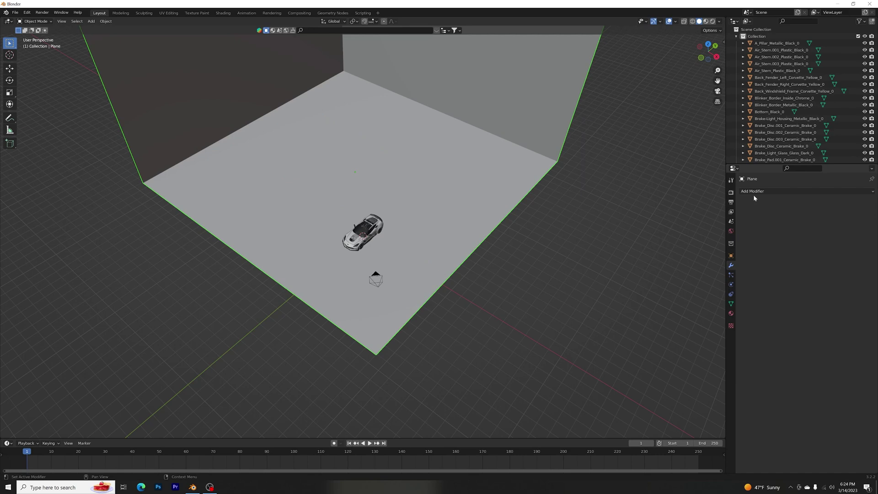
left_click(769, 192)
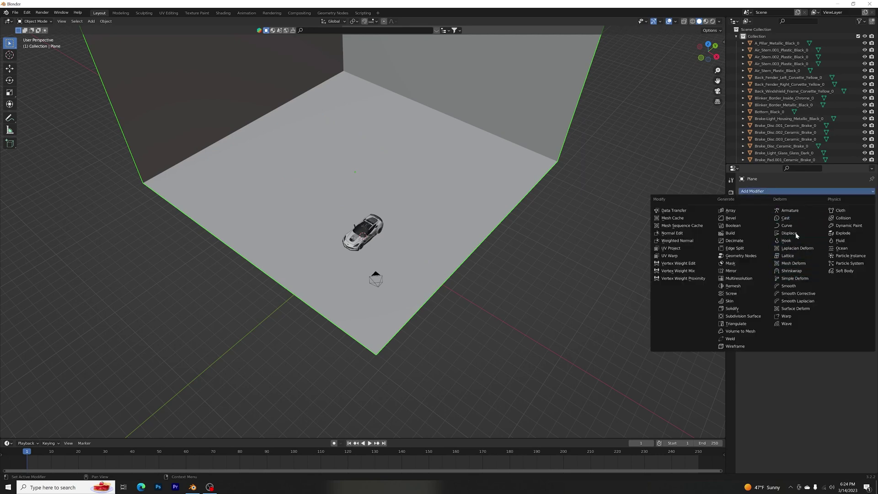
left_click(743, 317)
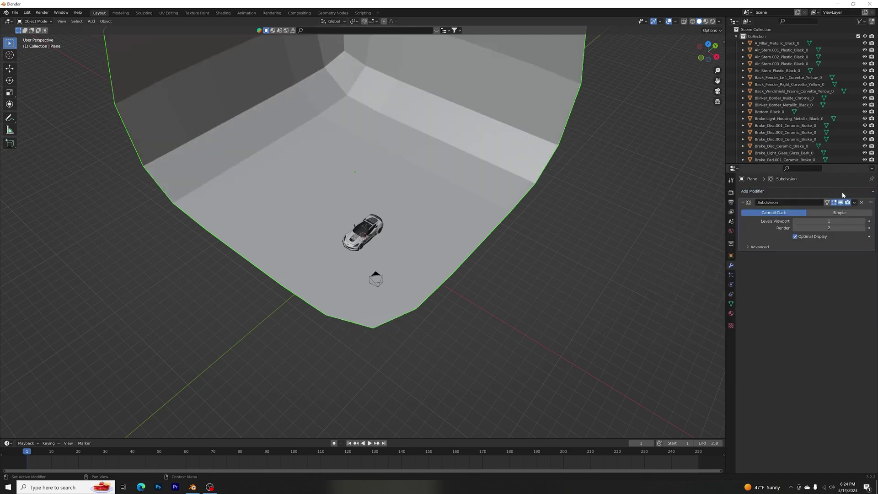
left_click(864, 221)
left_click(864, 221)
left_click(864, 221)
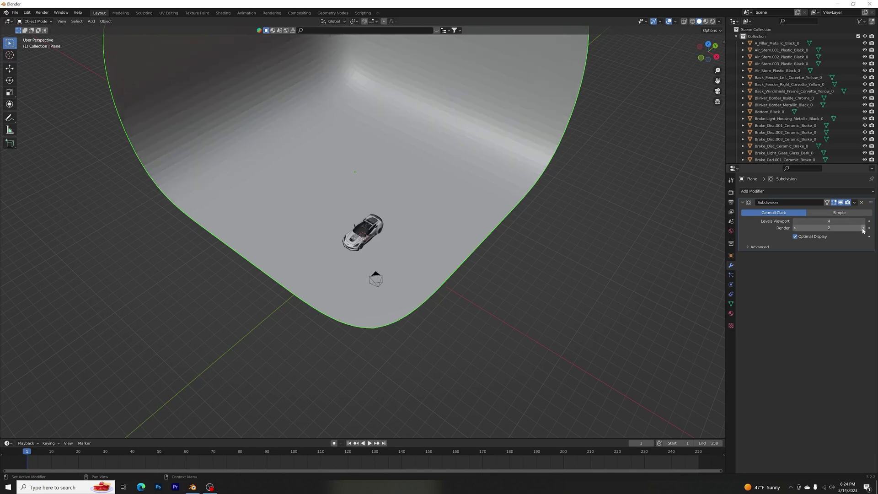
left_click(863, 228)
left_click(863, 227)
- Apply Shade Smooth to the backdrop plane
middle_click_drag(347, 284, 288, 210)
right_click(286, 209)
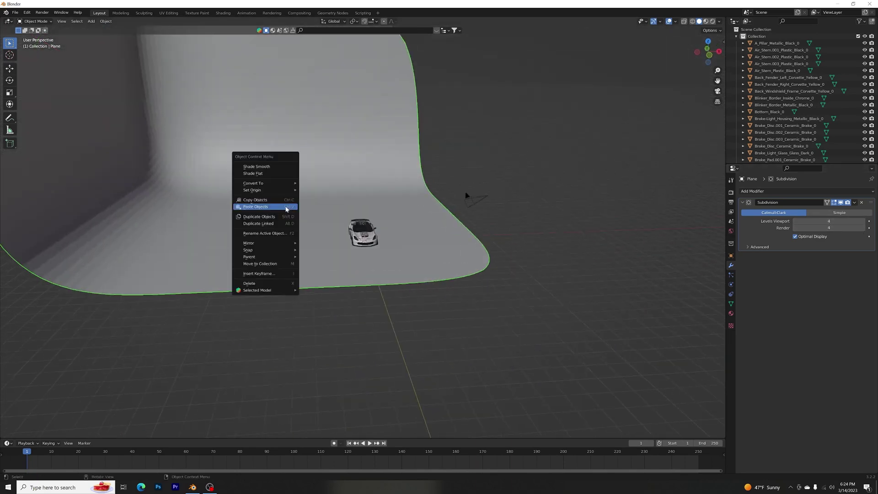
left_click(276, 167)
middle_click_drag(449, 193, 472, 211)
- Look through the camera, lock it to the view, and reframe a lower front shot
left_click(409, 228)
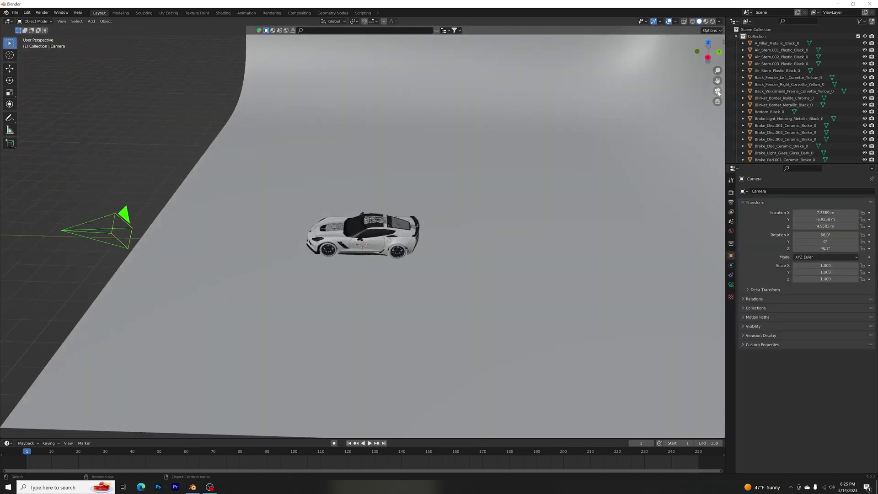
key("KP_0")
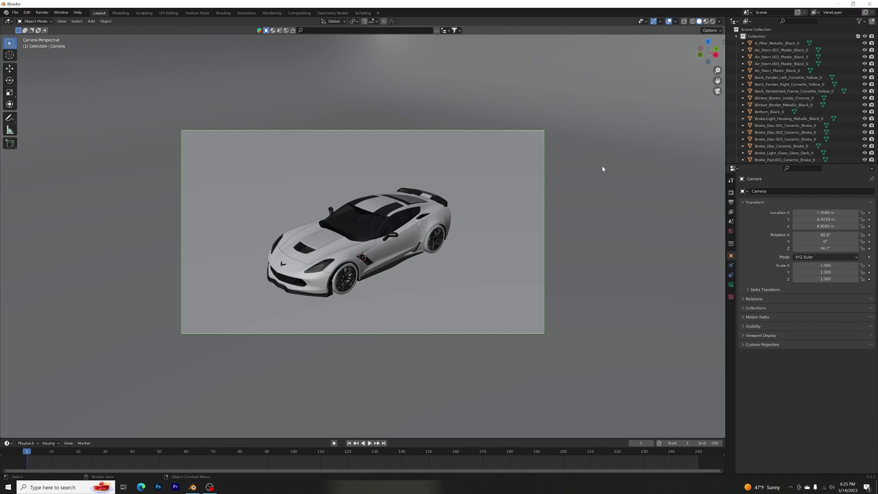
key("n")
left_click(721, 72)
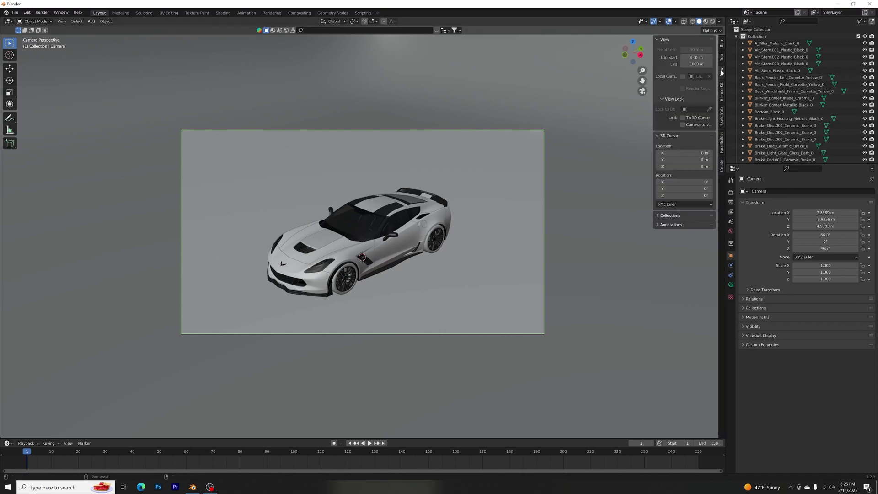
left_click(683, 124)
key("n")
middle_click_drag(574, 222, 583, 204)
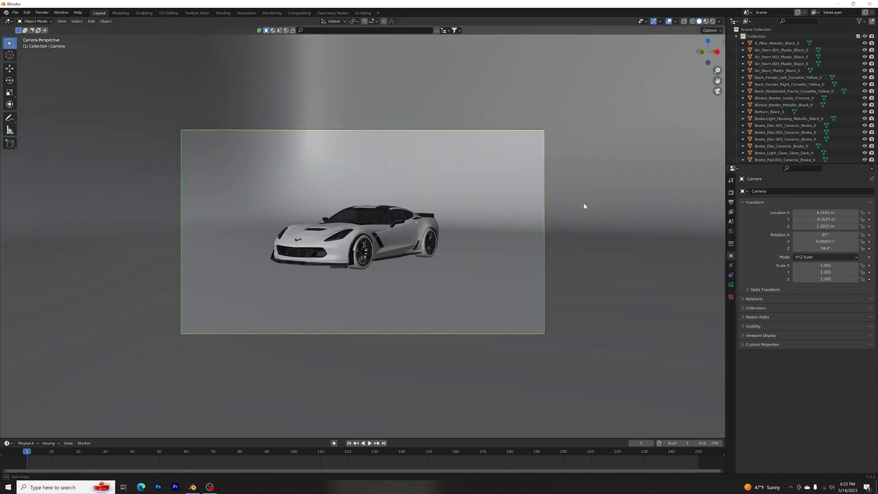
scroll(585, 206, "up", 2)
scroll(587, 203, "down", 1)
- Set the camera focal length to 70 mm and nudge the camera along Y
left_click(731, 284)
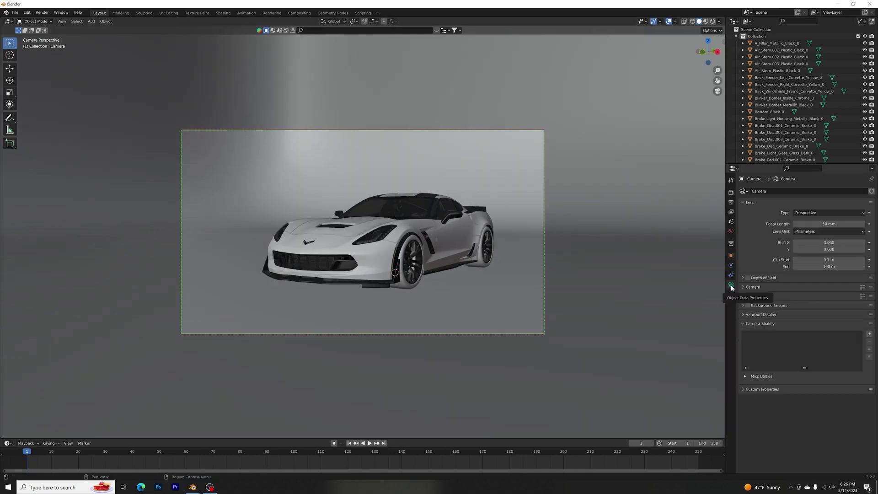
left_click_drag(824, 224, 846, 224)
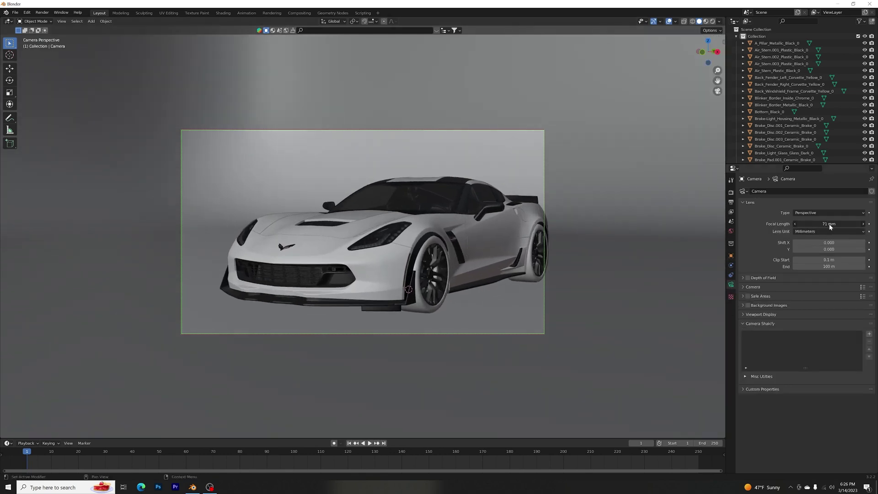
left_click(830, 225)
type("70")
key("Return")
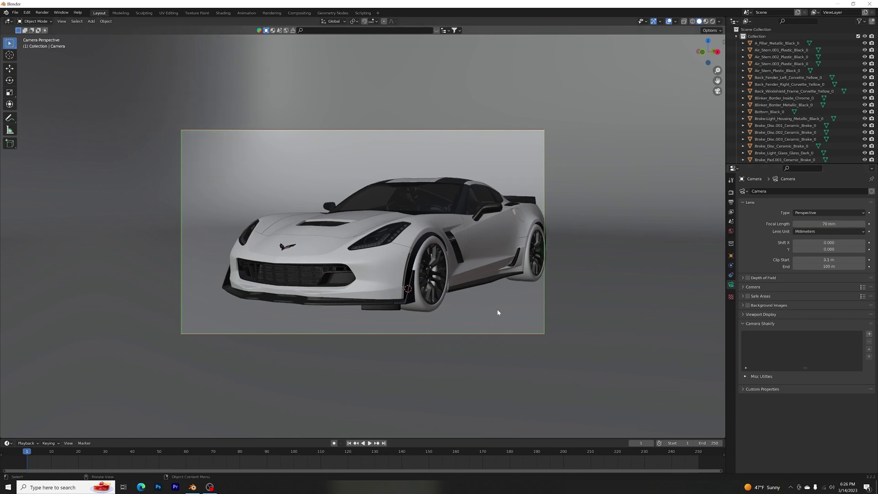
key("g")
key("y")
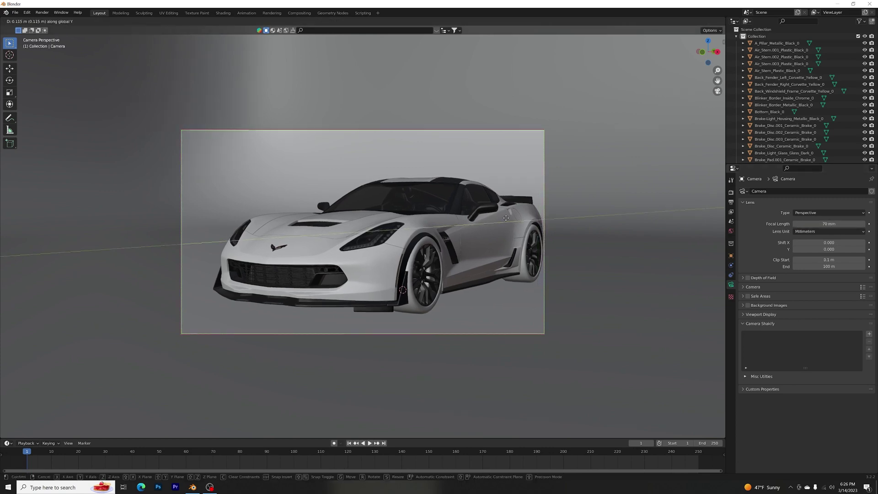
left_click(707, 23)
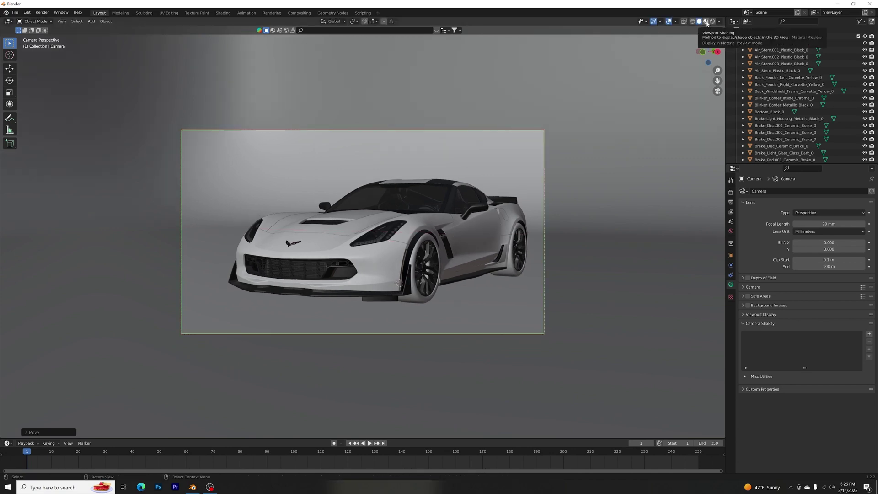
- Give the backdrop a new material, Material.001, with a near-black base colour
left_click(707, 23)
left_click(665, 227)
mouse_move(665, 228)
middle_mouse_down()
mouse_move(539, 215)
mouse_move(635, 254)
middle_mouse_up()
left_click(731, 313)
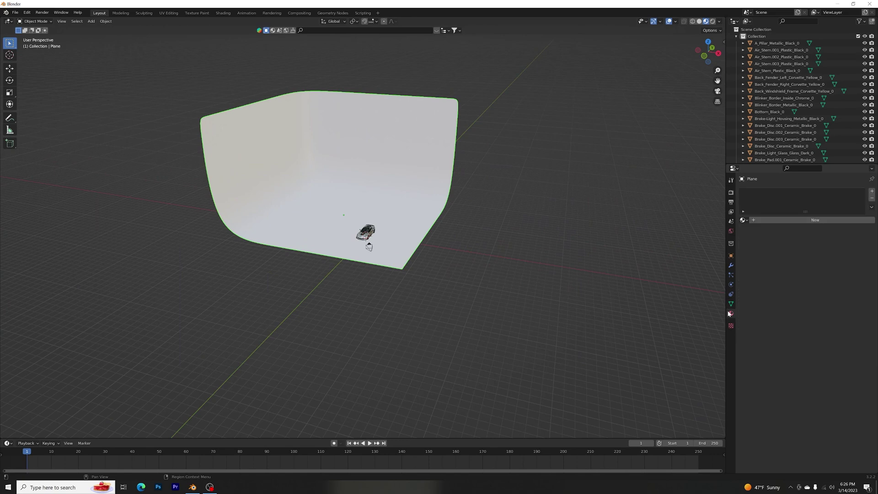
left_click(763, 220)
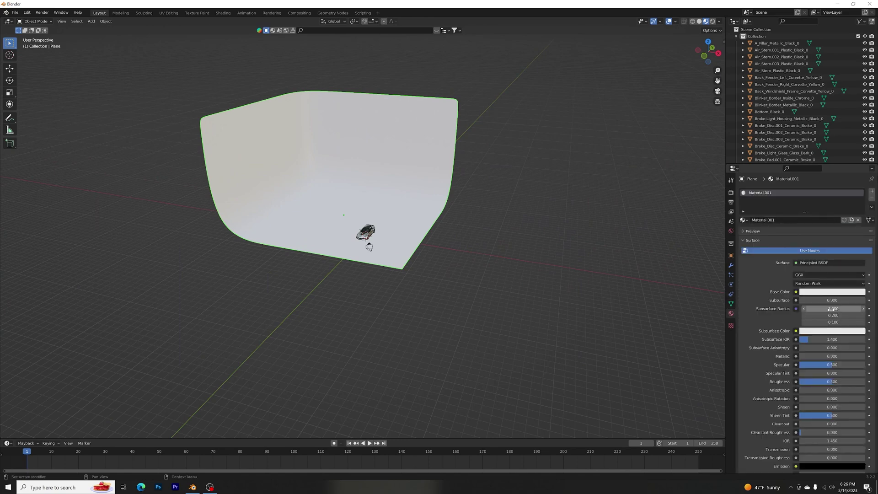
left_click(832, 291)
left_click_drag(858, 221, 860, 243)
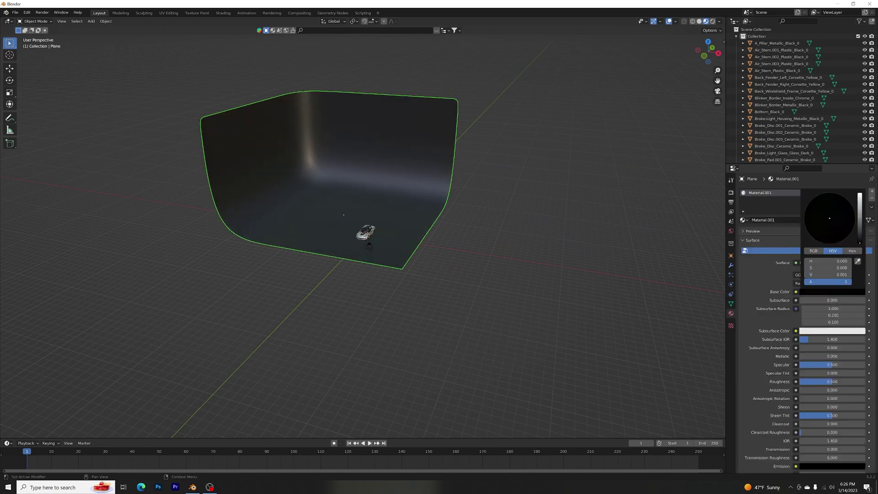
left_click(717, 91)
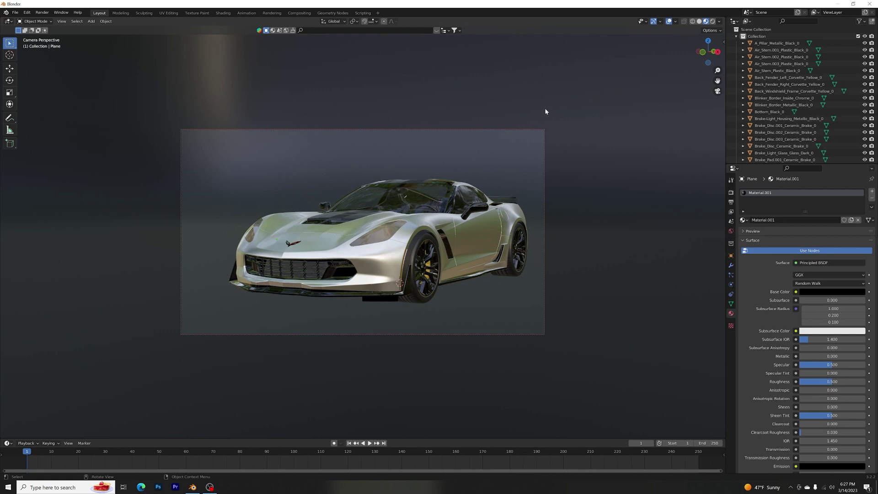
- Open Preferences and search the add-ons for 'blende' to find BlenderKit
left_click(16, 13)
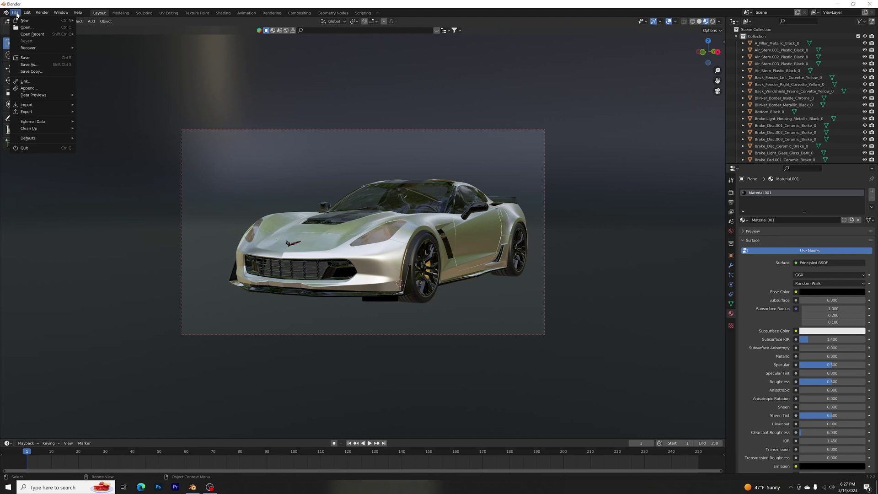
mouse_move(30, 14)
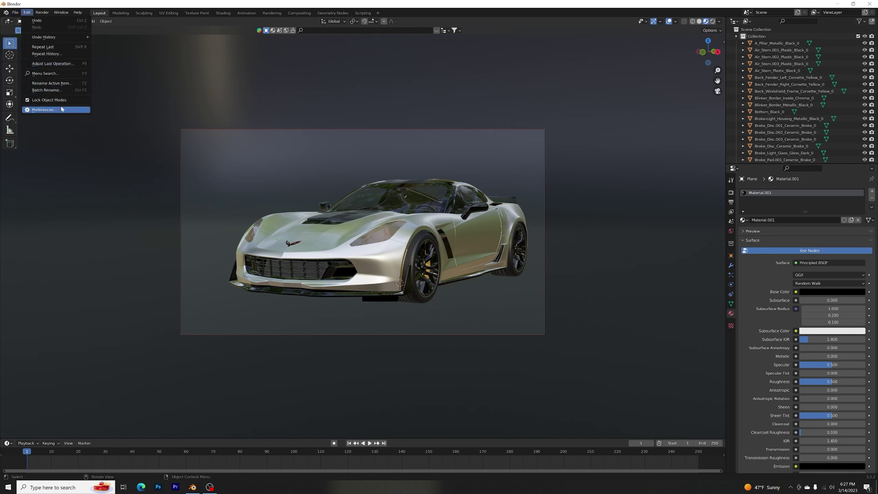
left_click(44, 110)
left_click(197, 32)
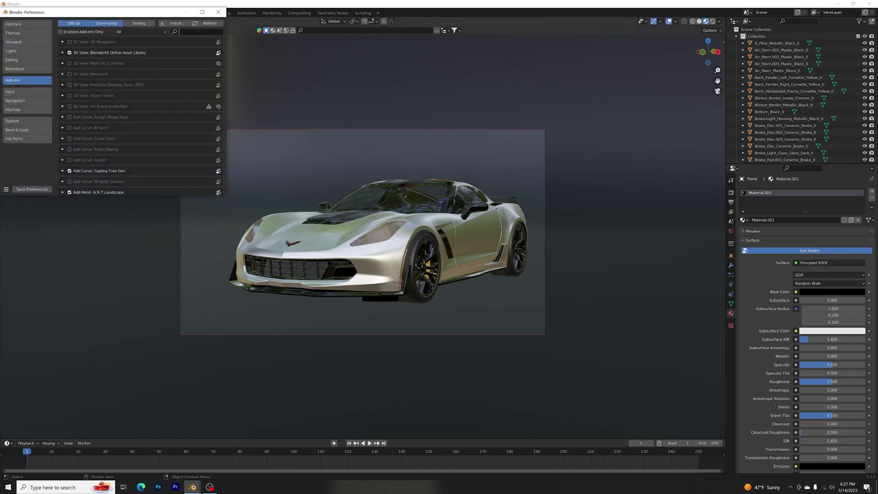
type("hd")
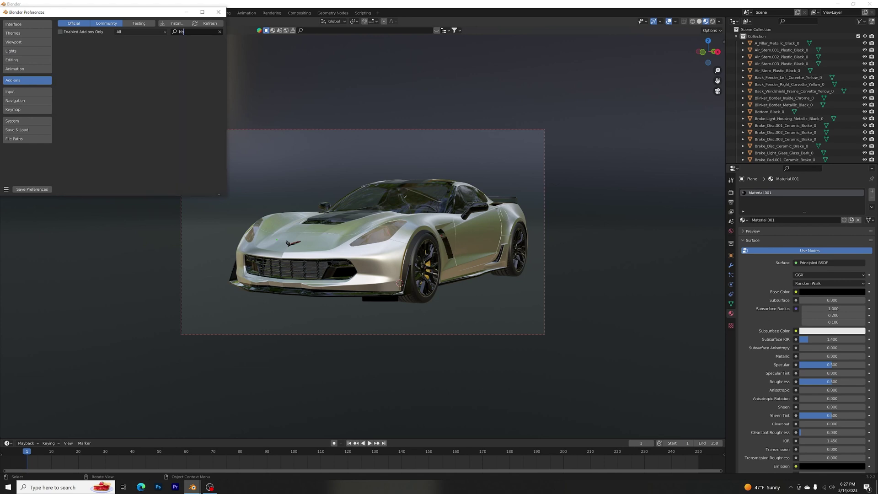
key("BackSpace")
key("BackSpace")
type("blender")
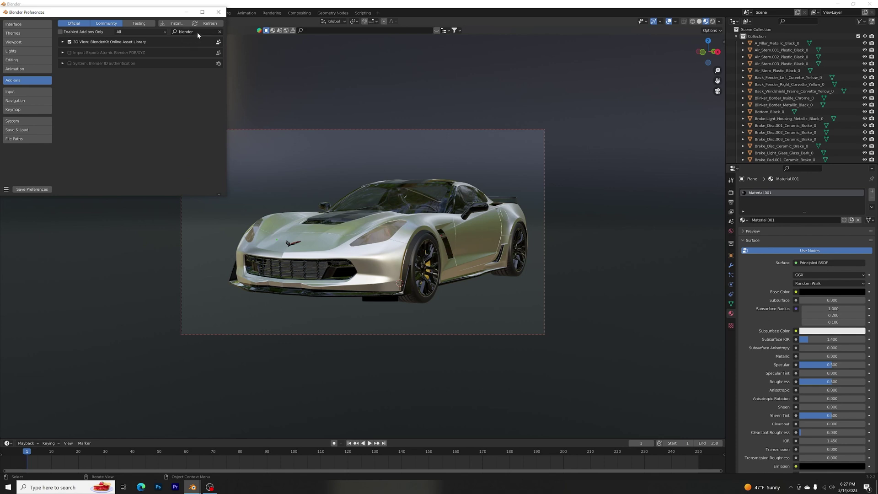
mouse_move(193, 489)
- Close Preferences and search BlenderKit HDRs for 'studio light'
left_click(218, 12)
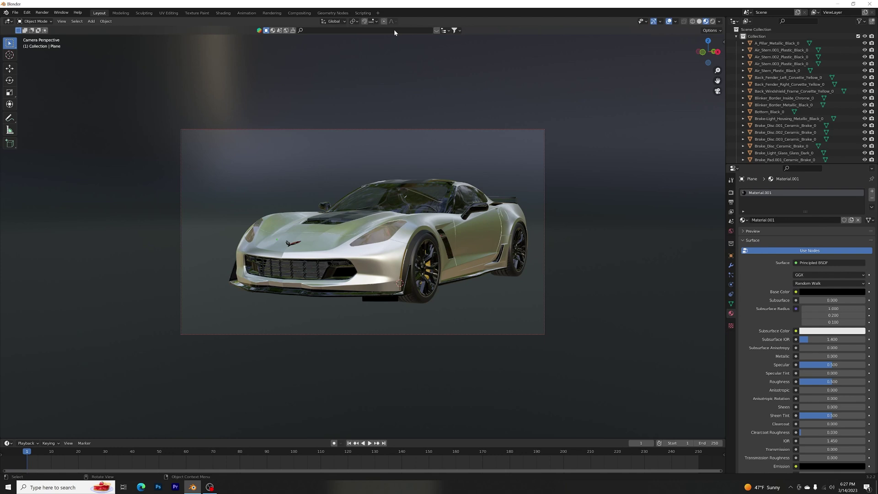
left_click(286, 31)
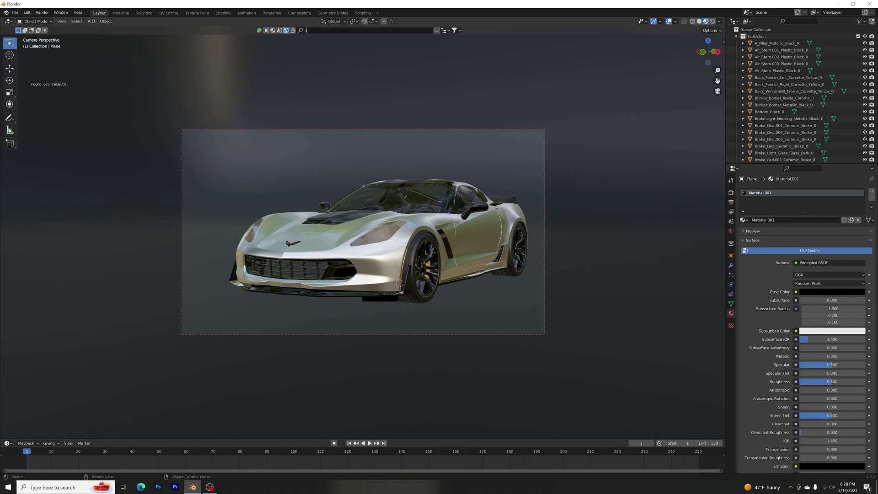
type("studio light")
key("Return")
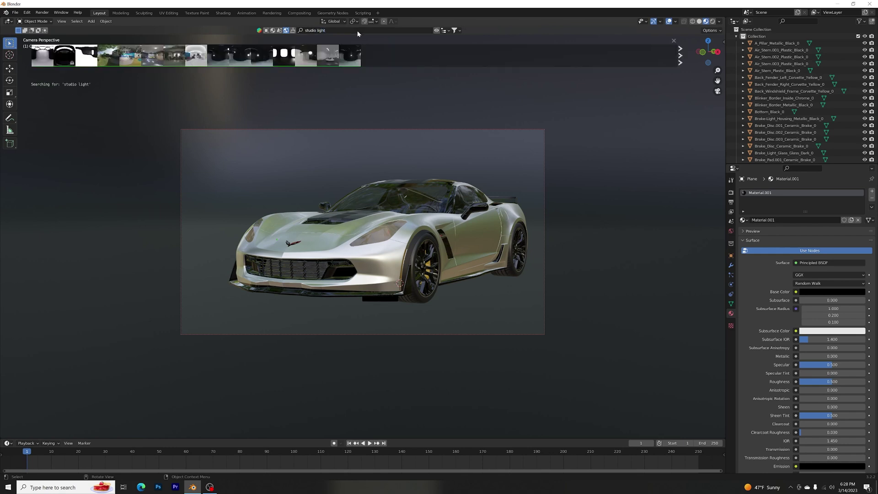
- Download the Photo Studio 01 HDR and confirm its resolution
mouse_move(385, 55)
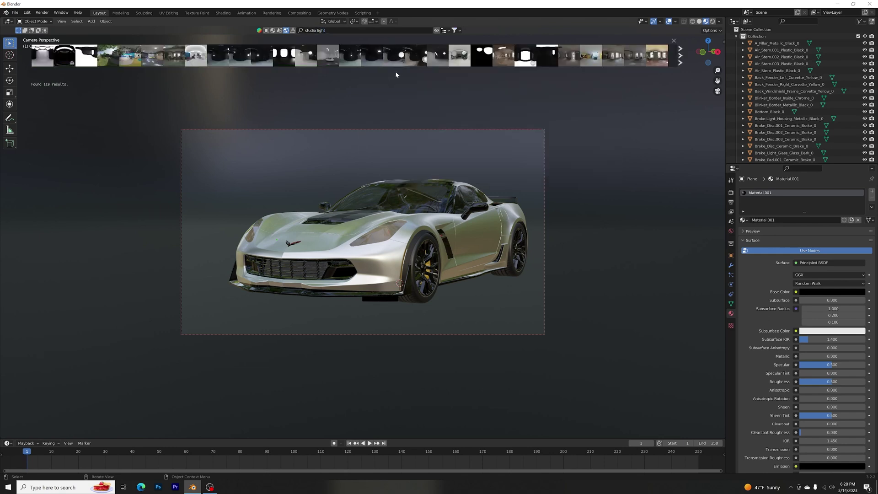
mouse_move(414, 56)
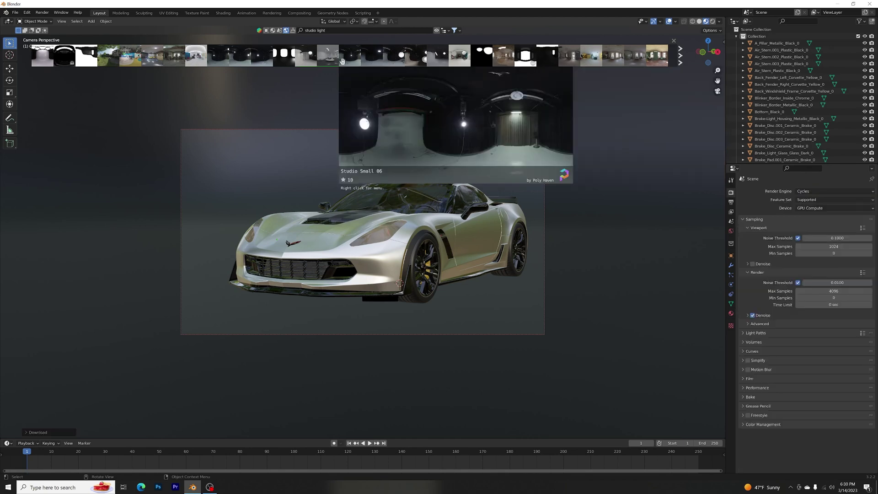
mouse_move(325, 55)
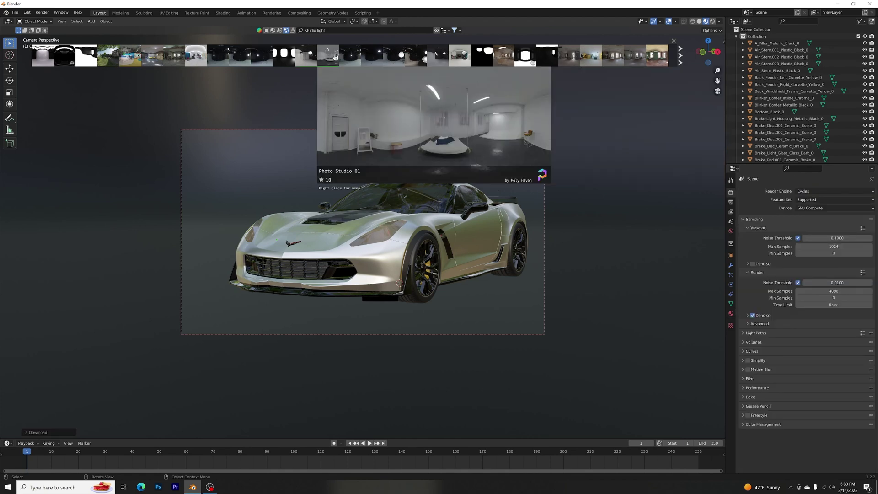
left_click(323, 56)
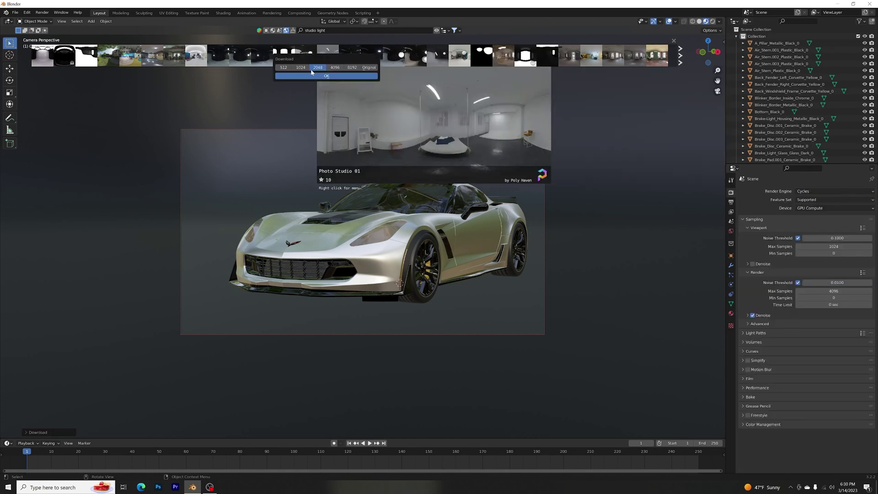
left_click(326, 76)
- Preview the Corvette in rendered shading, then show the Cycles render and sampling settings
mouse_move(628, 54)
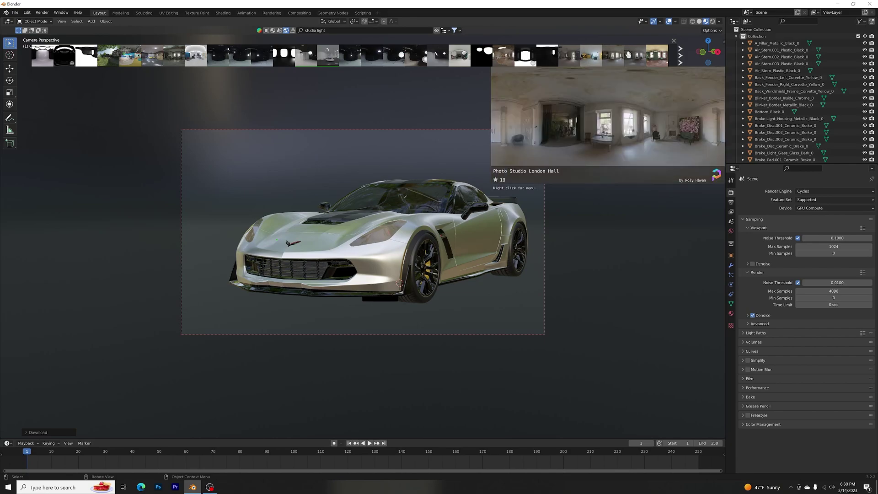
left_click(713, 21)
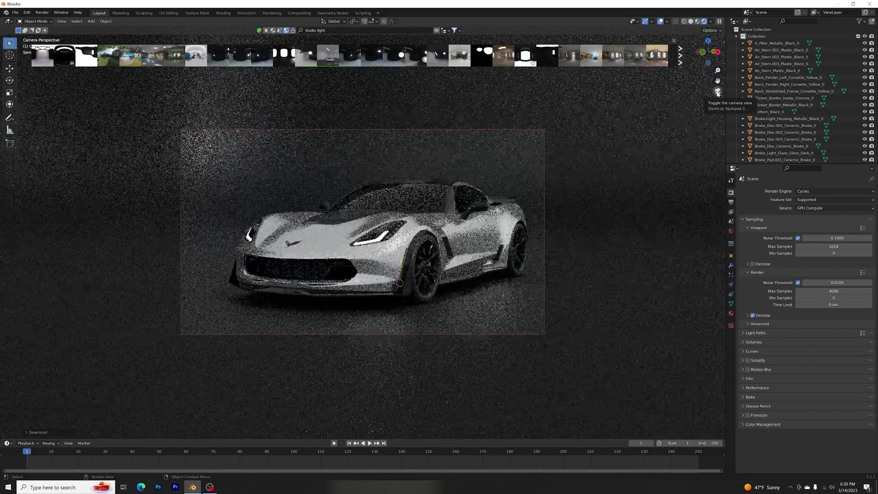
left_click(718, 92)
scroll(439, 268, "up", 3)
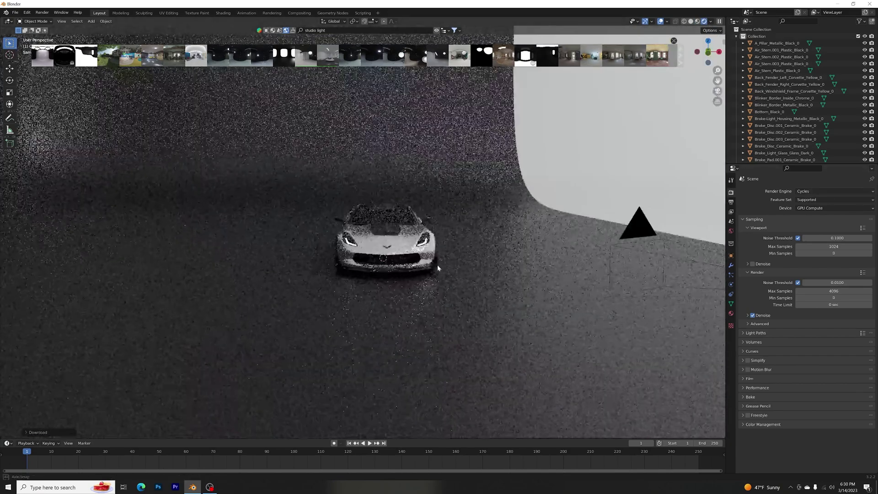
middle_click_drag(438, 268, 505, 206)
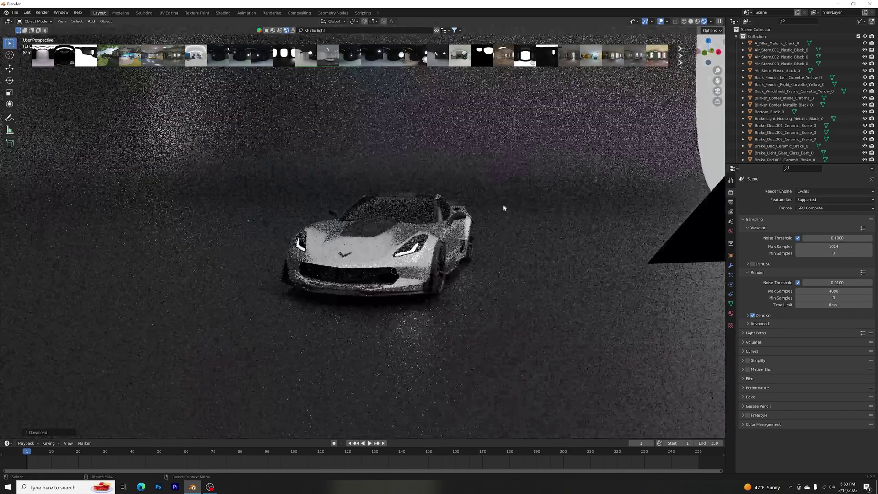
left_click(717, 93)
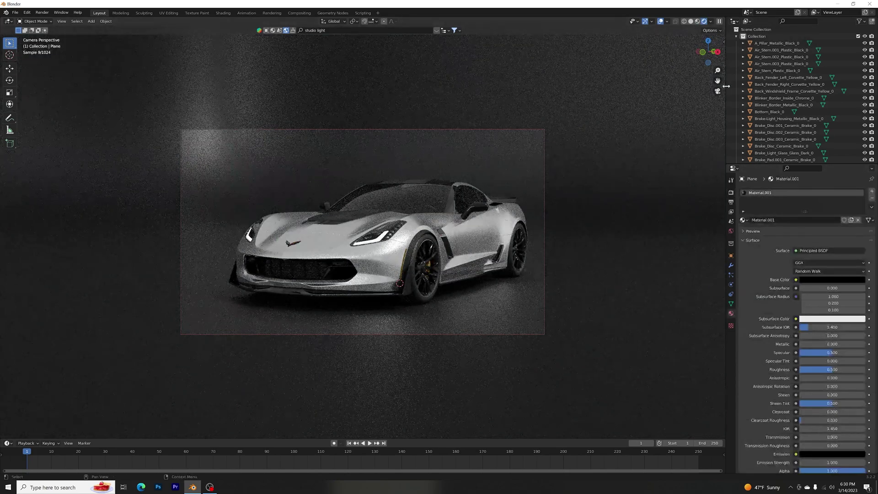
middle_click_drag(700, 160, 537, 196)
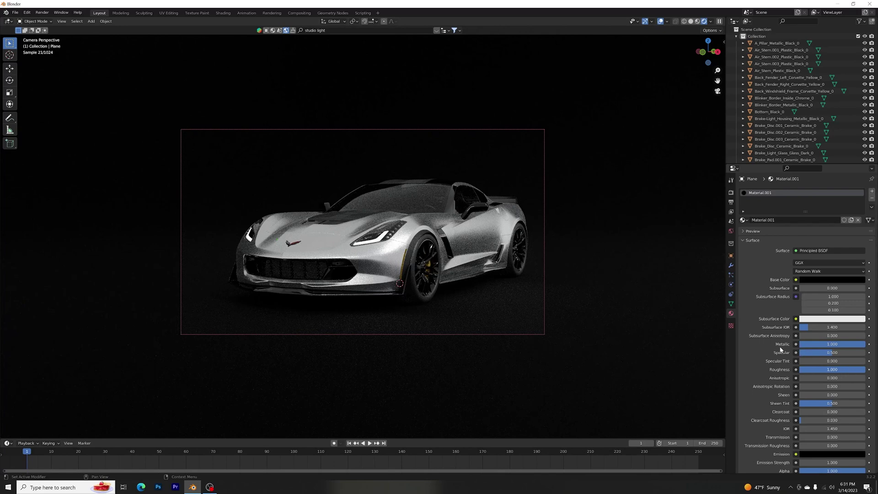
left_click(717, 95)
left_click(732, 192)
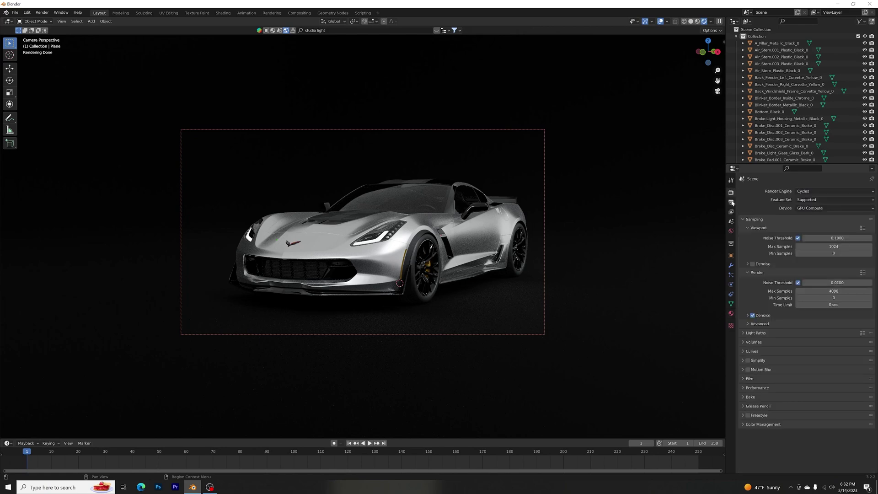
- Set the Photo Studio 01 world background strength to 1.5
left_click(731, 232)
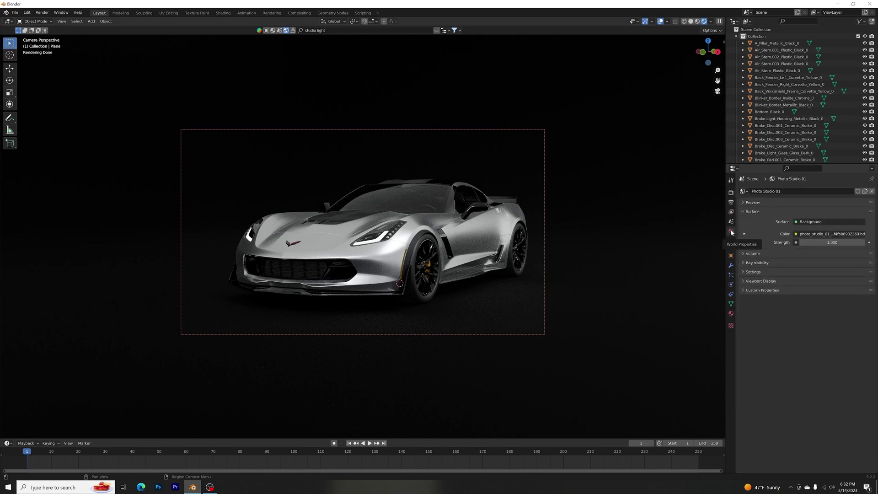
left_click(838, 243)
type("1.0")
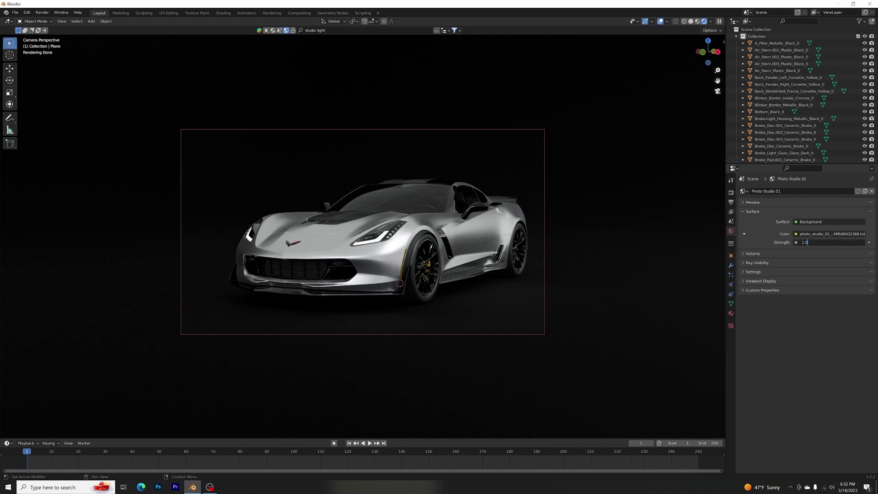
key("BackSpace")
key("BackSpace")
type(".5")
key("Return")
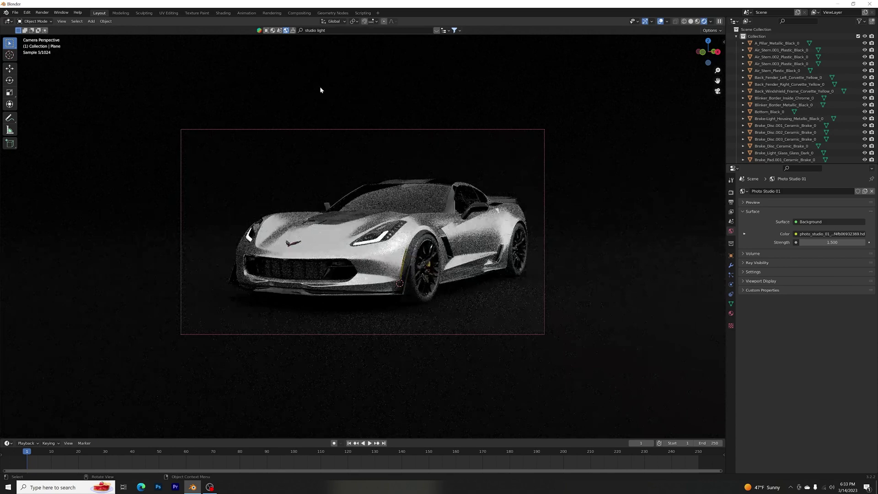
- In the Compositing workspace, enable Use Nodes and turn on the Denoising Data render pass
left_click(298, 13)
left_click(79, 21)
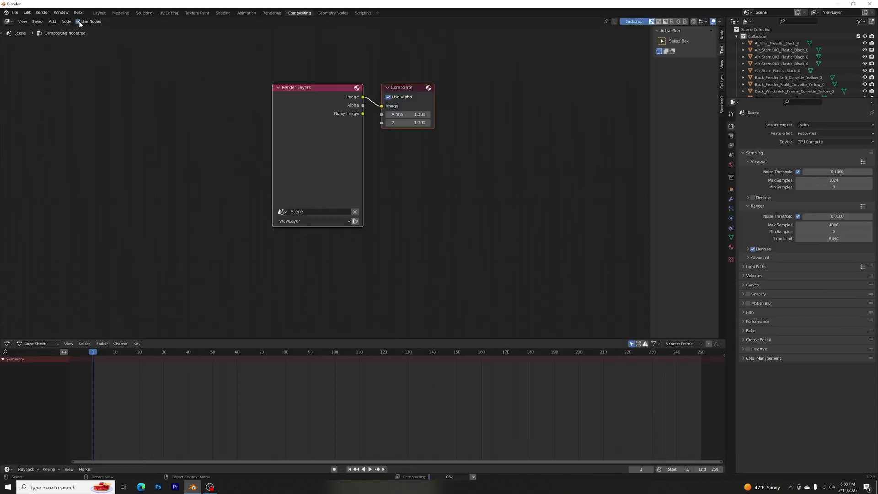
left_click_drag(401, 82, 538, 104)
left_click(731, 136)
left_click(732, 146)
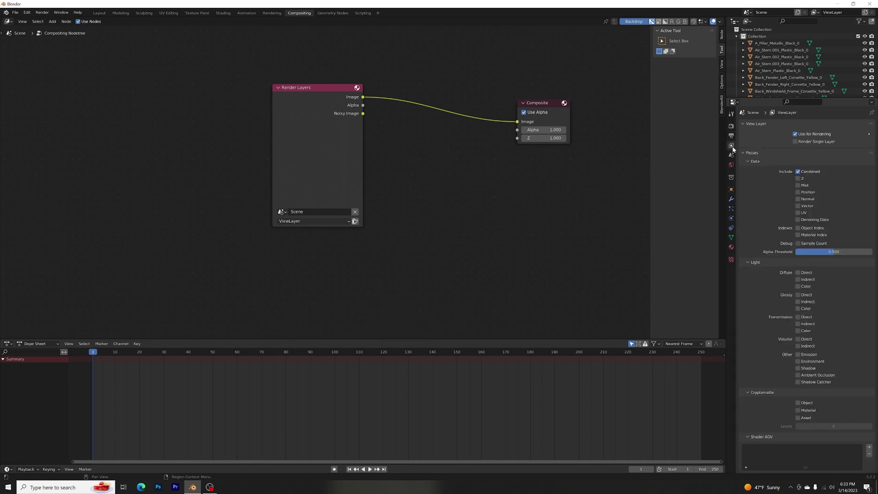
left_click(798, 219)
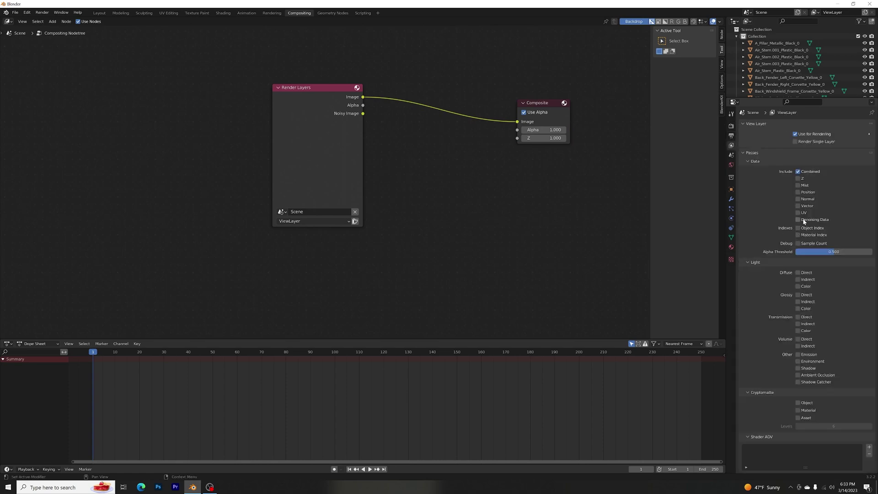
- Insert a Denoise node between Render Layers and Composite
key("shift+a")
left_click(509, 206)
type("den")
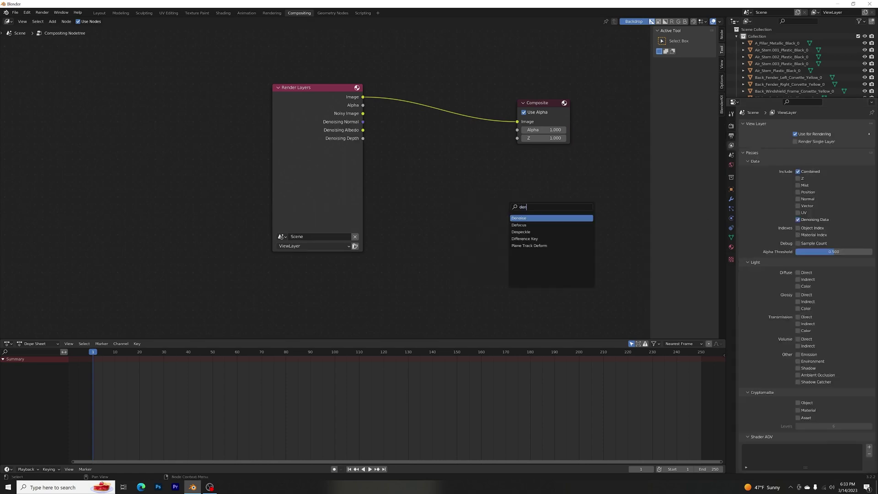
key("Return")
left_click(447, 141)
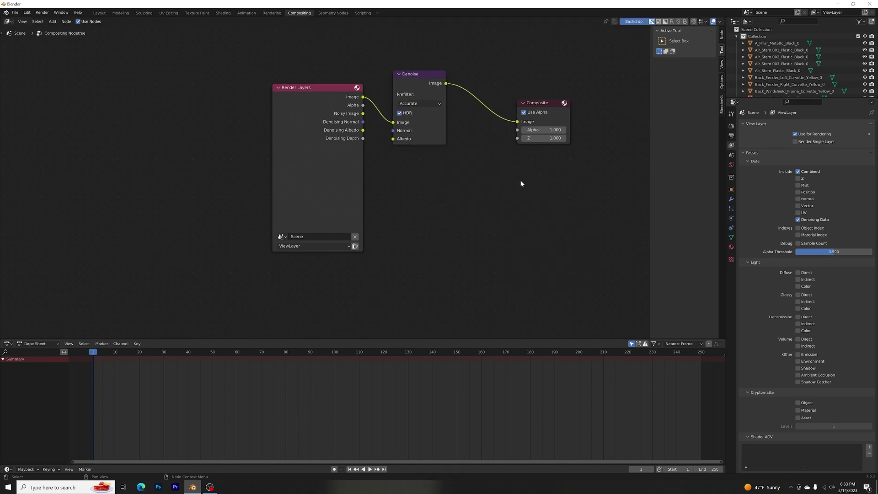
- Add a Glare node after Denoise, set to Fog Glow with High quality
key("shift+a")
left_click(521, 184)
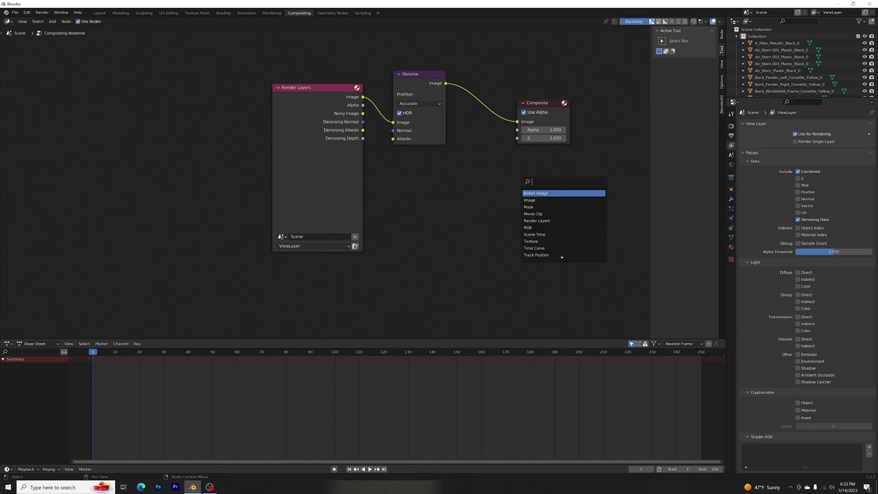
type("glare")
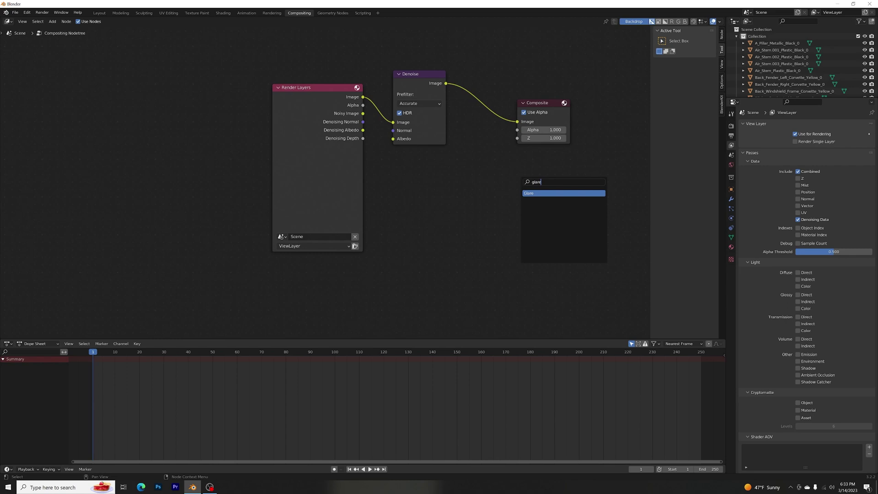
key("Return")
left_click(503, 78)
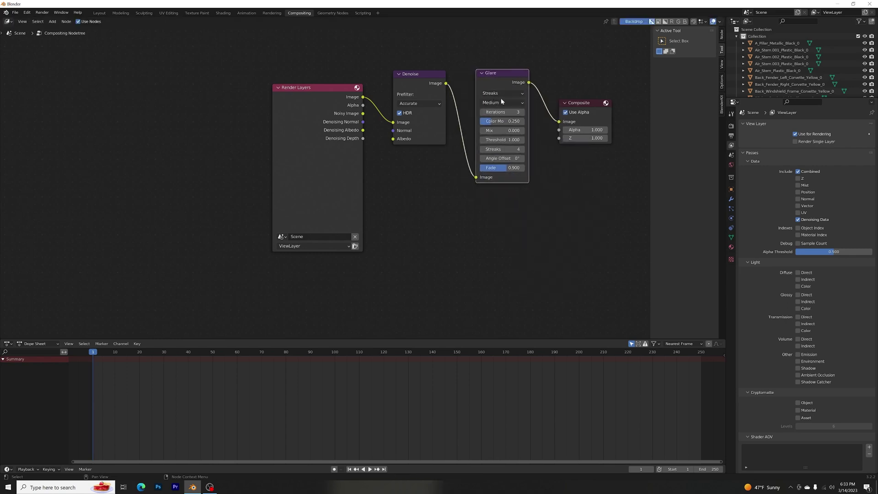
left_click(505, 94)
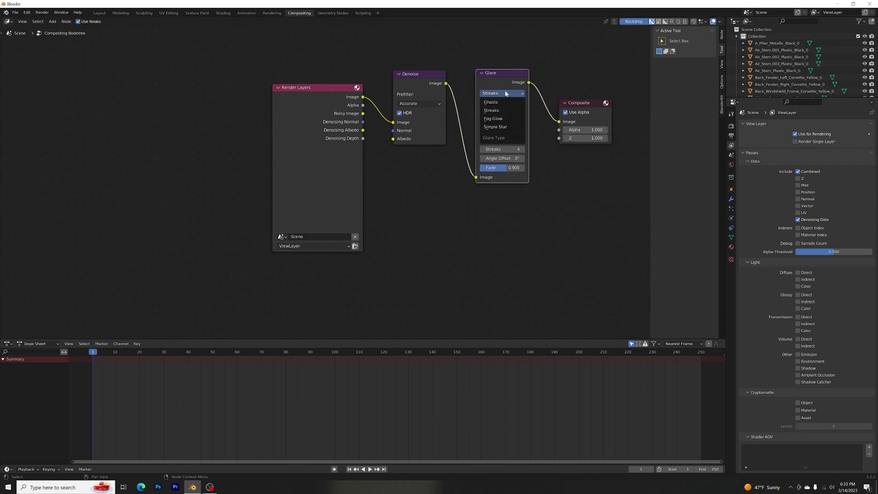
left_click(507, 120)
left_click(501, 102)
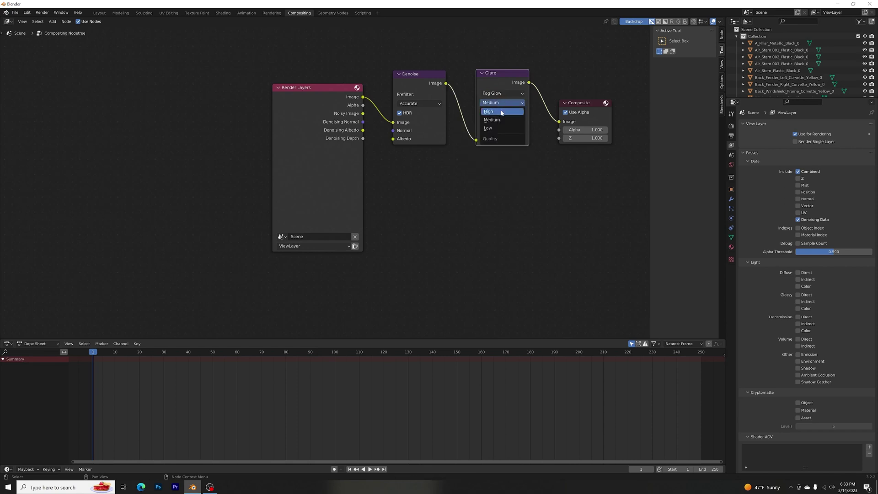
left_click(502, 111)
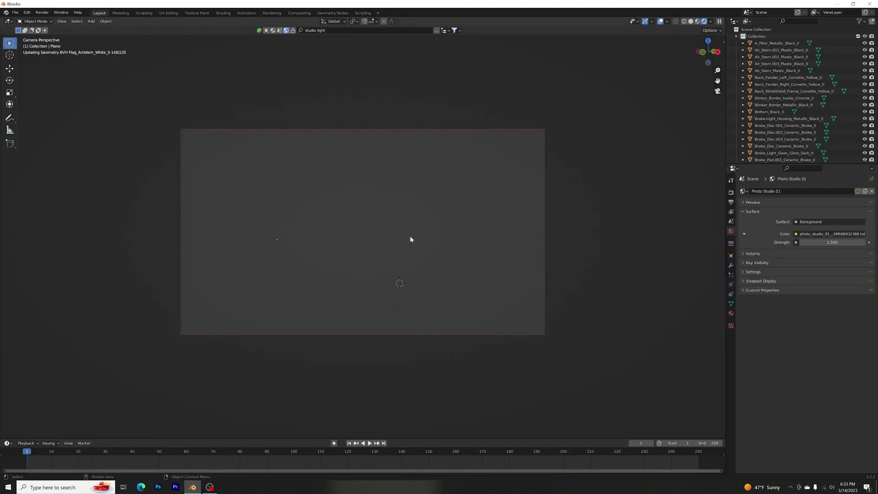
key("z")
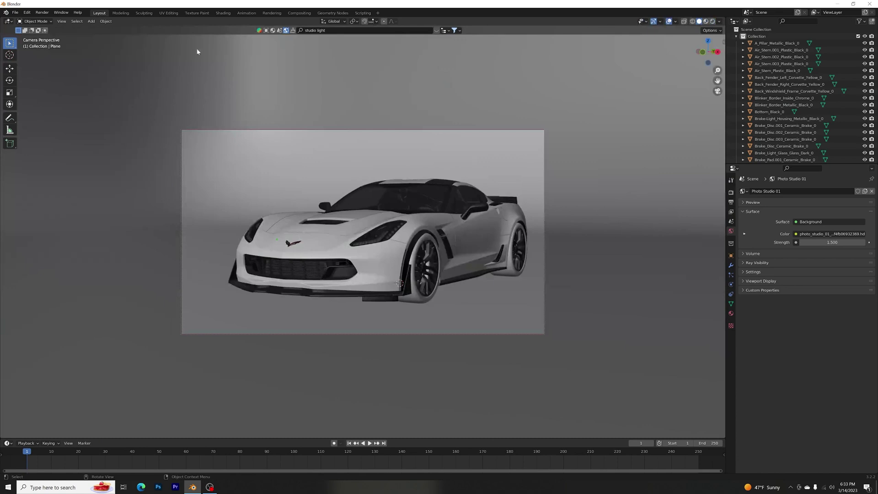
- Lower the Cycles final render's maximum samples from 4096 to 300 in Render Properties
left_click(44, 13)
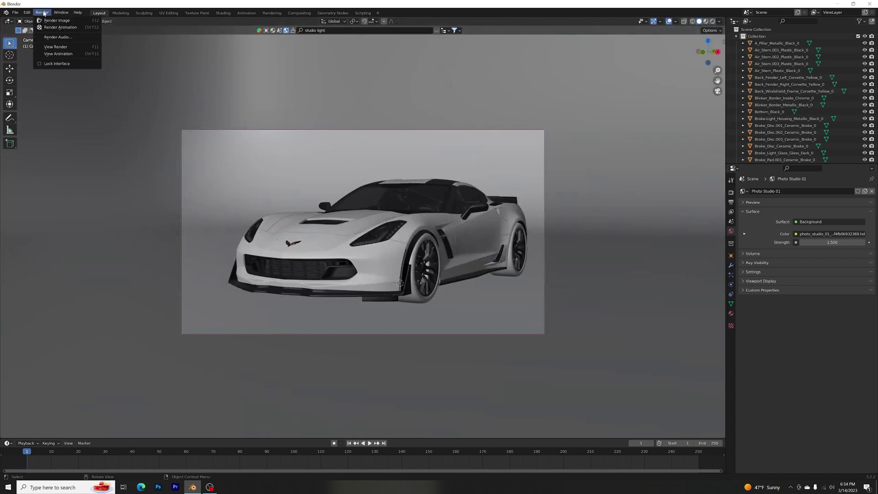
left_click(731, 192)
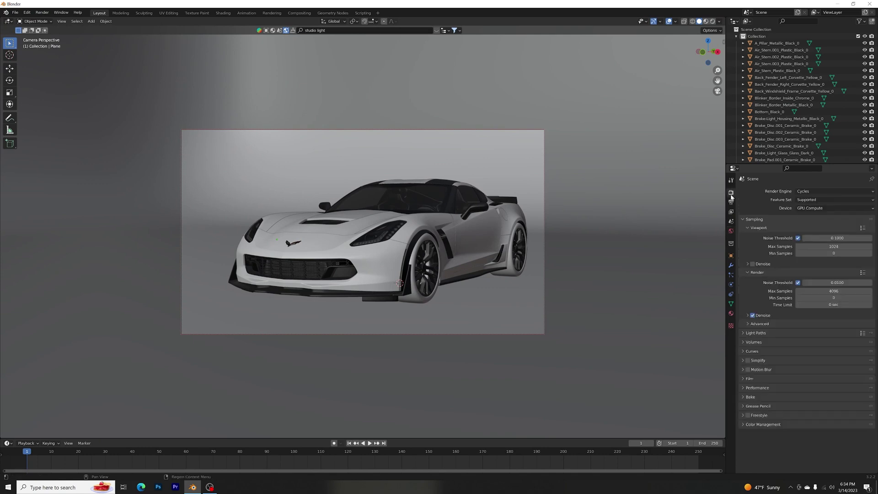
left_click(731, 202)
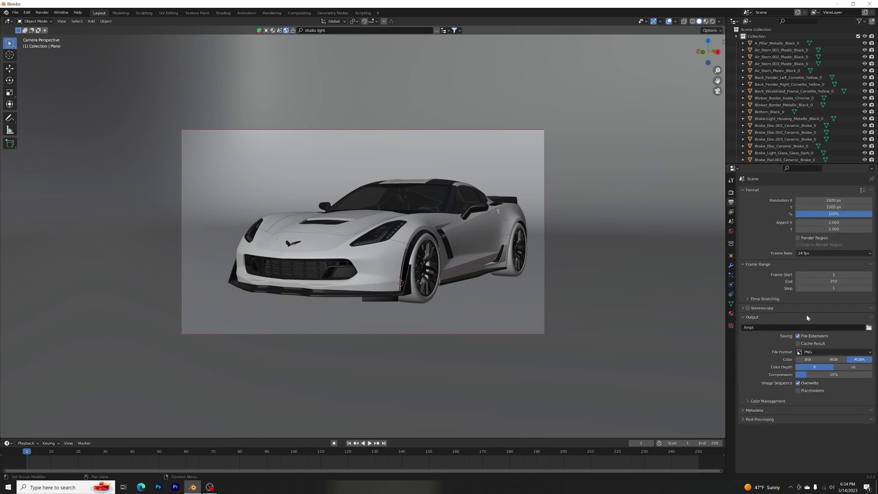
left_click(731, 211)
left_click(731, 192)
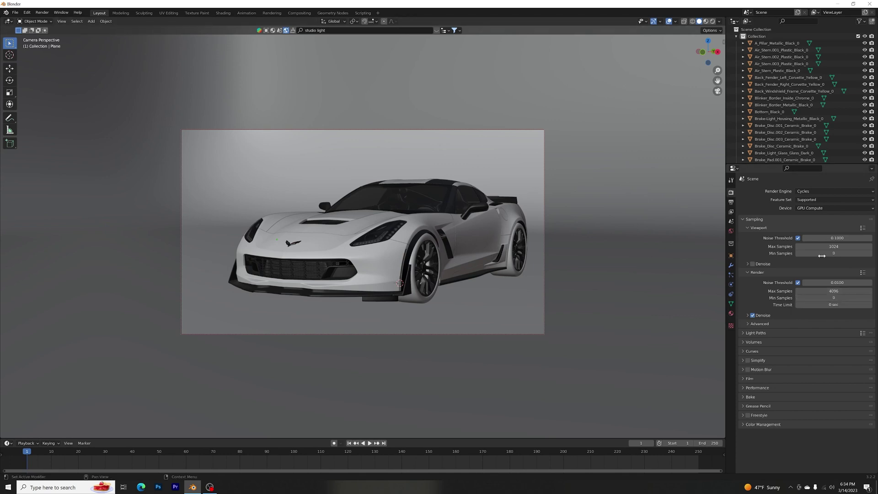
left_click_drag(844, 291, 840, 291)
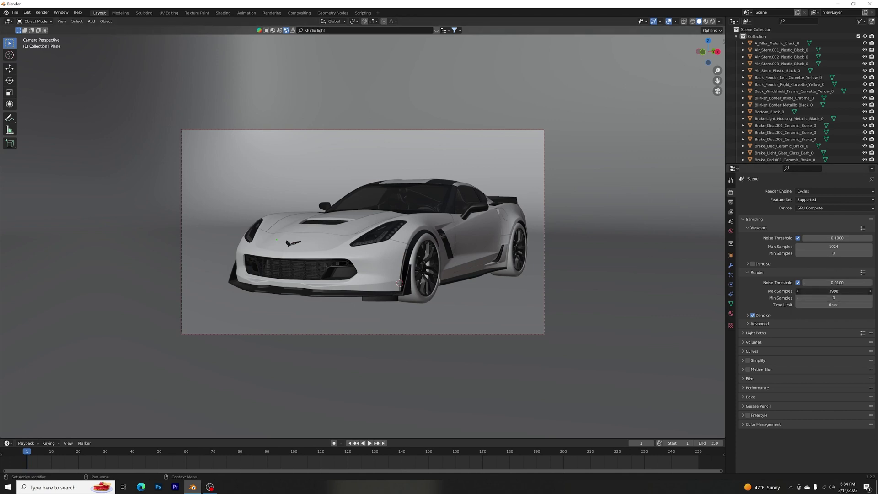
left_click(840, 291)
type("300")
key("Return")
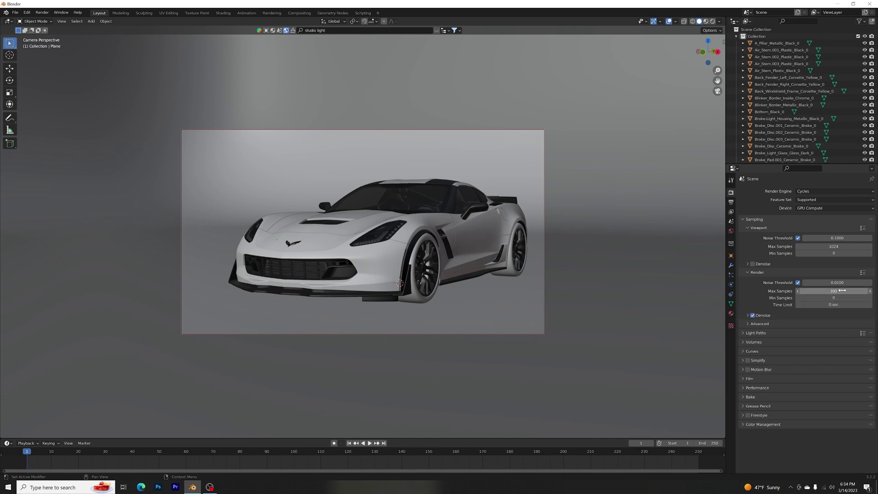
left_click(842, 291)
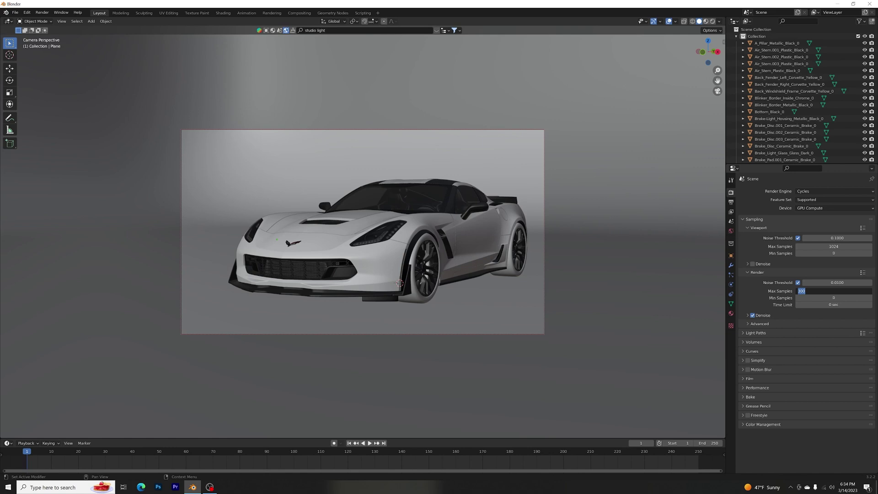
left_click(767, 292)
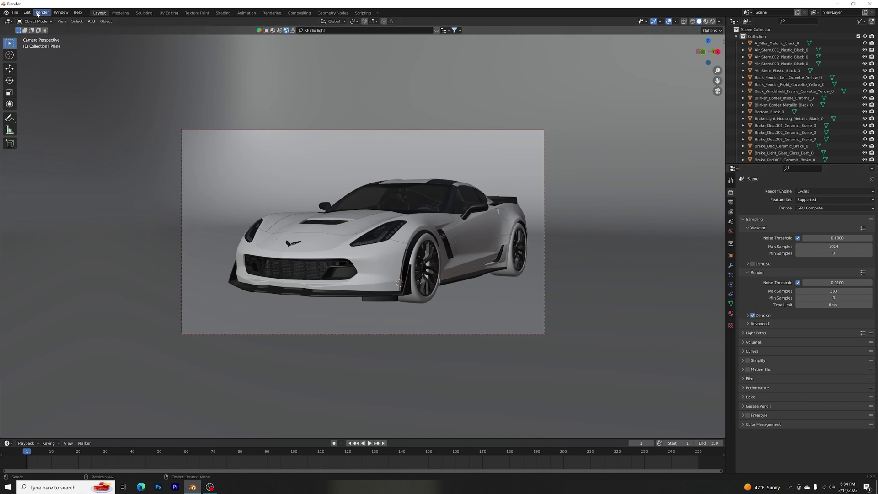
- Render the final still, then set up a copy named 'render improve' on the Desktop
key("F12")
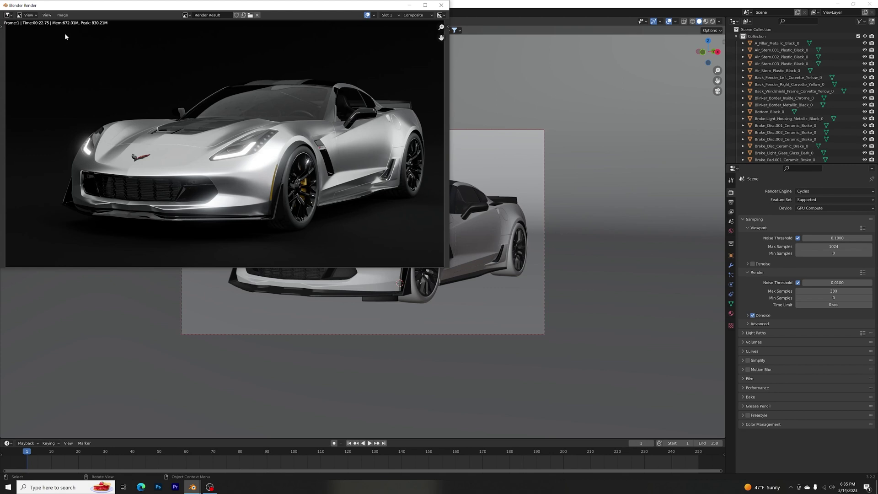
left_click(62, 15)
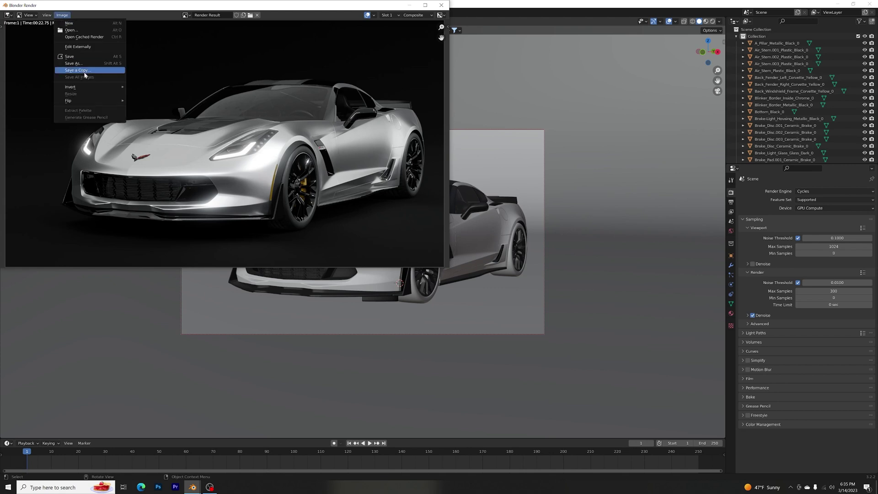
left_click(85, 64)
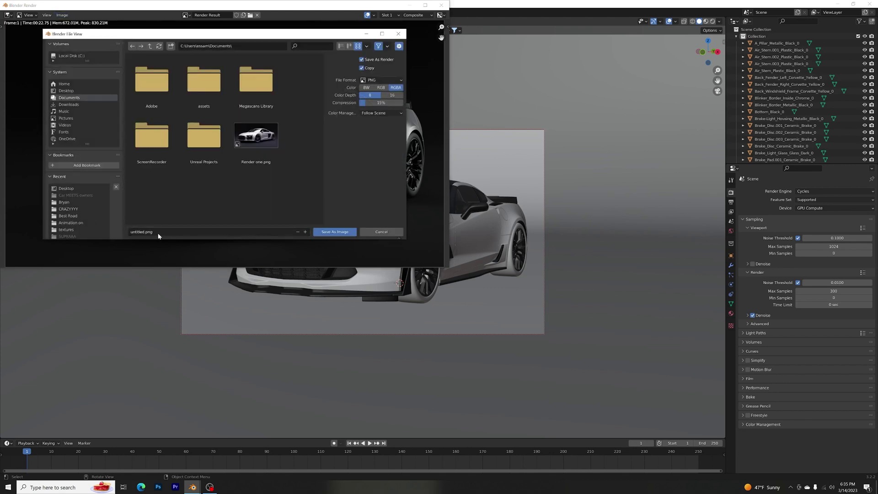
left_click(156, 232)
type("rende")
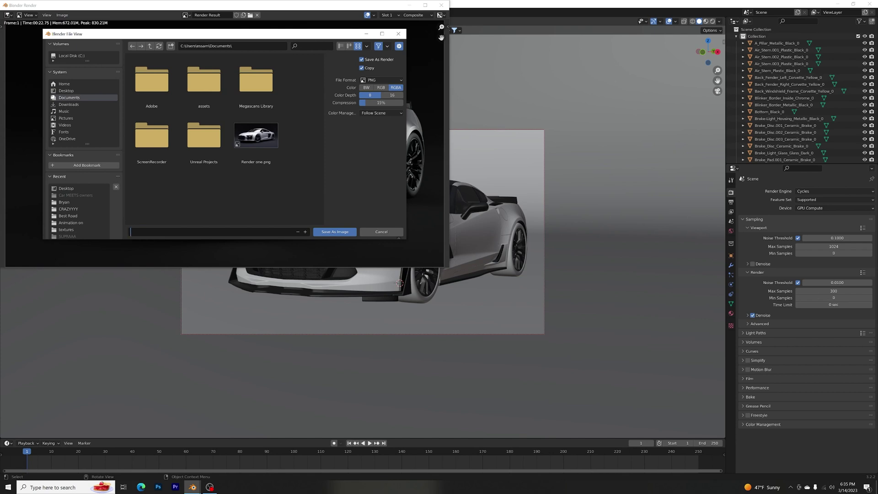
type("r improve")
key("Return")
left_click(60, 90)
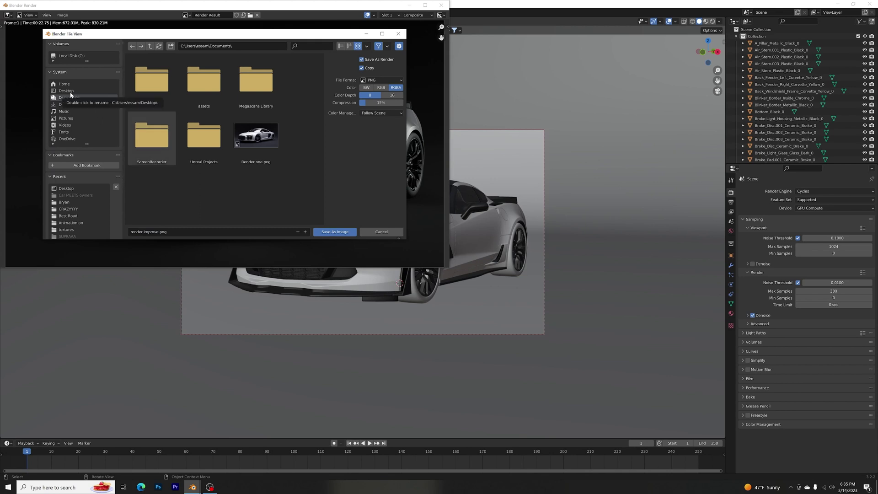
- Save render improve.png, then apply Photoshop's Camera Raw Filter to it
left_click(341, 230)
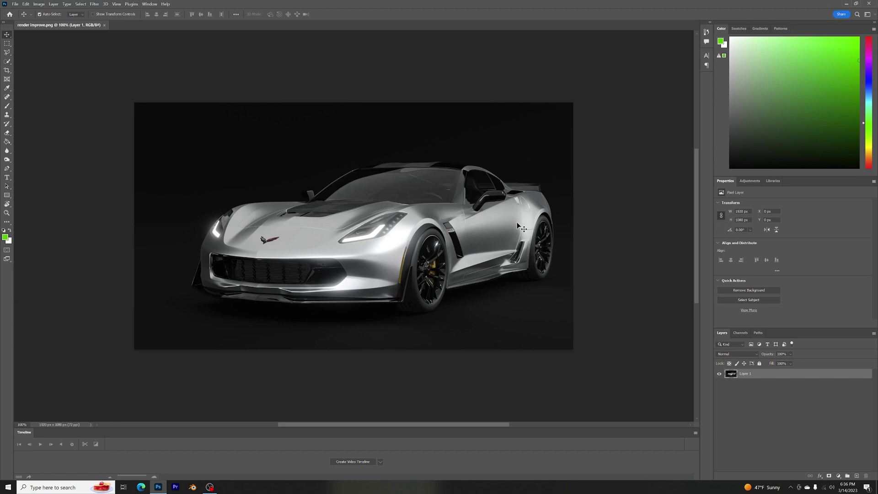
left_click(94, 4)
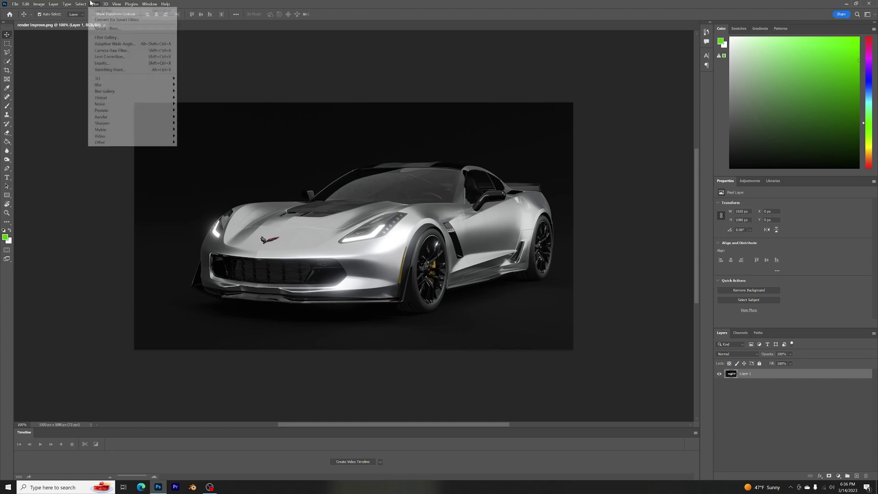
left_click(131, 52)
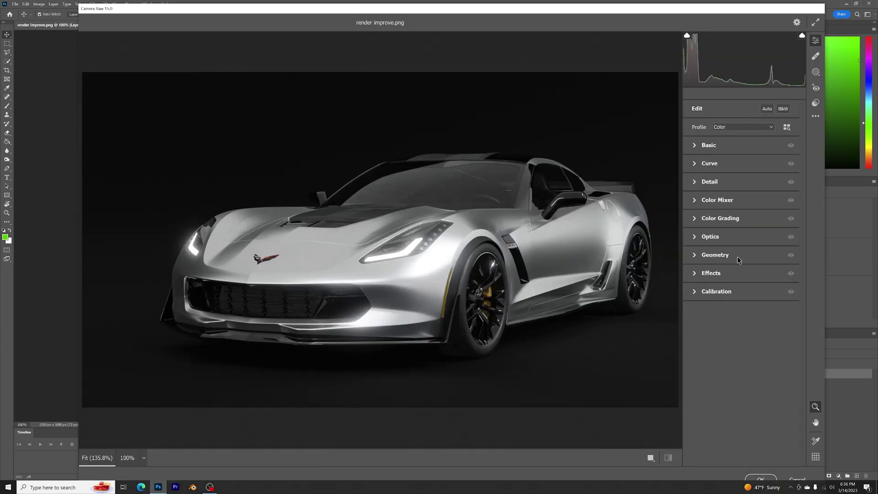
- In Camera Raw's Basic panel, set Clarity to +60
left_click(705, 150)
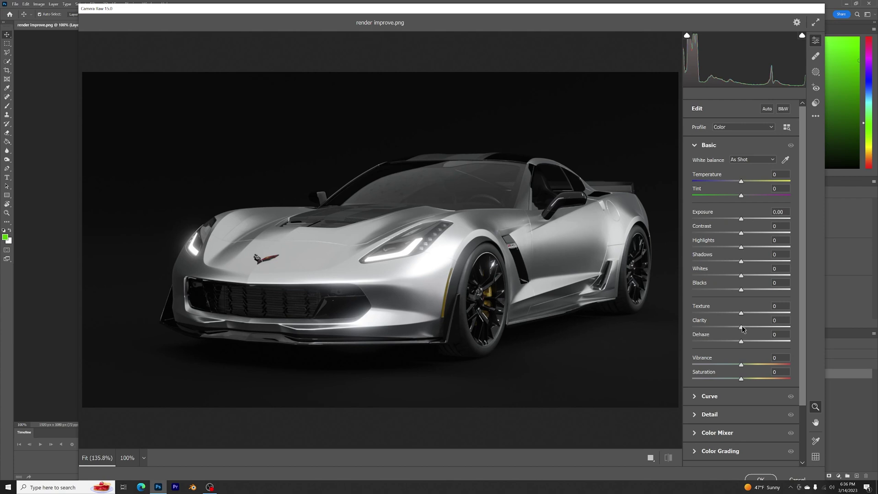
left_click_drag(741, 328, 711, 328)
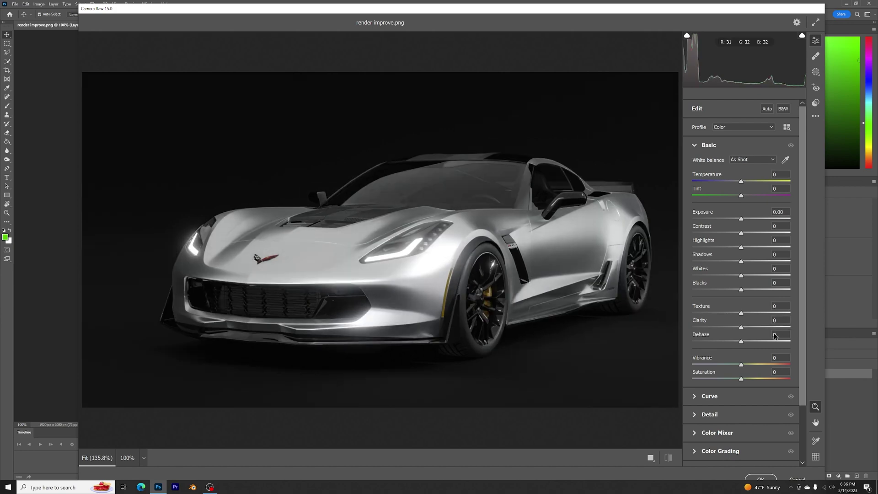
key("shift+Up")
key("shift+Up")
key("shift+Up")
key("shift+Up")
key("shift+Up")
key("shift+Up")
key("shift+Up")
key("shift+Up")
key("shift+Up")
key("shift+Up")
key("shift+Up")
key("shift+Up")
key("shift+Up")
key("shift+Up")
key("shift+Up")
key("shift+Up")
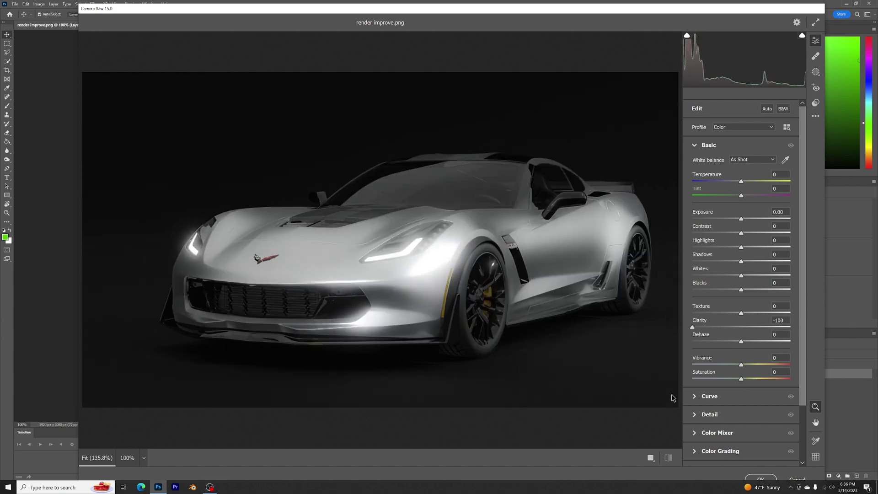
left_click_drag(790, 328, 741, 388)
key("ctrl+z")
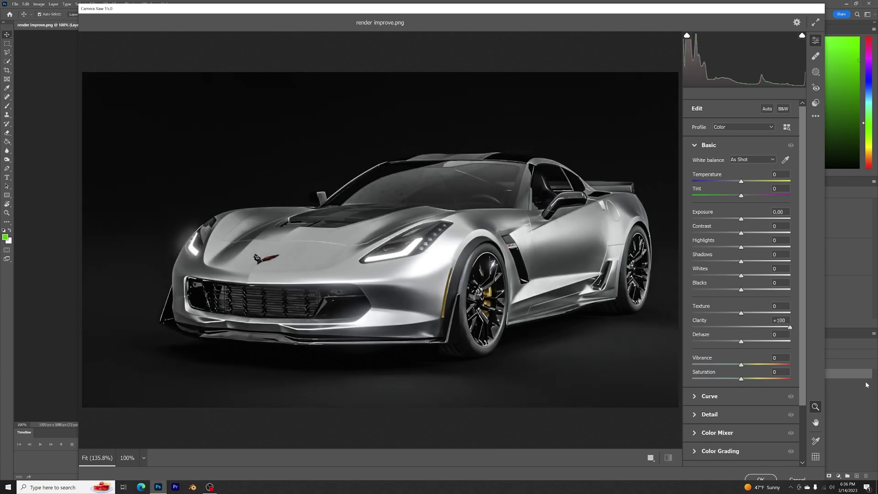
left_click_drag(805, 385, 770, 380)
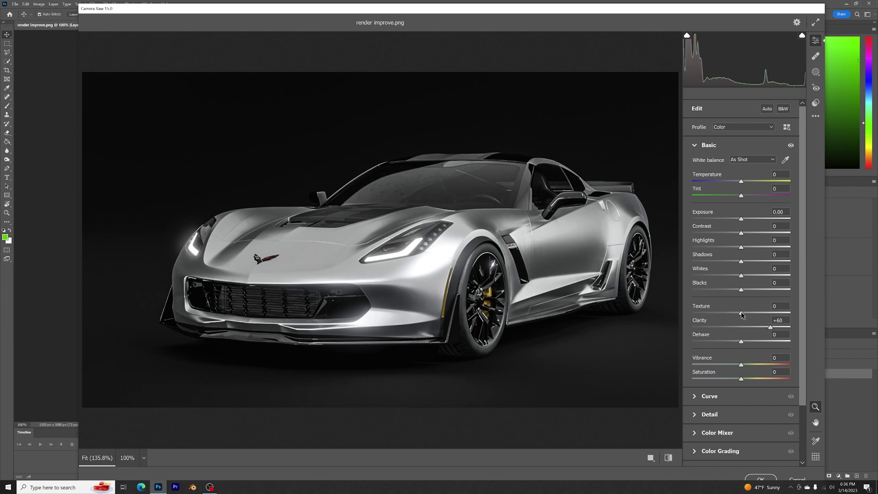
- Set Texture to +36, Exposure to +0.10, Contrast to +36 and Shadows to +17
left_click_drag(773, 312, 745, 348)
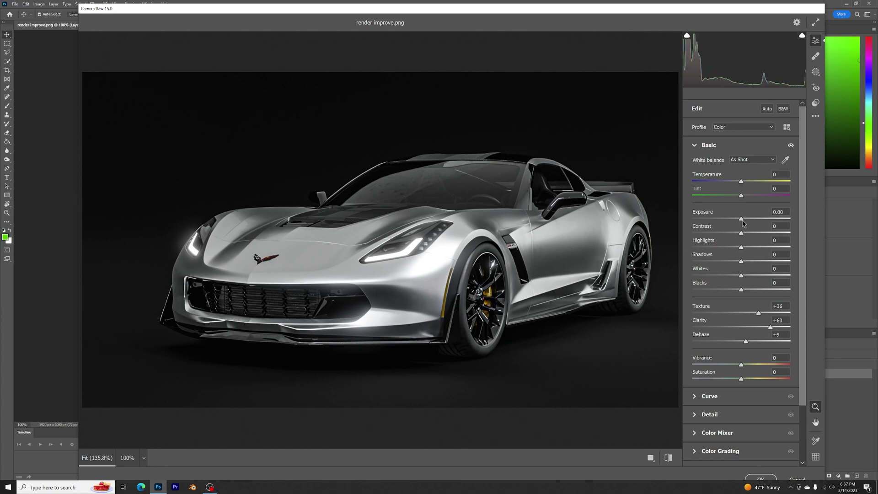
left_click_drag(741, 219, 745, 219)
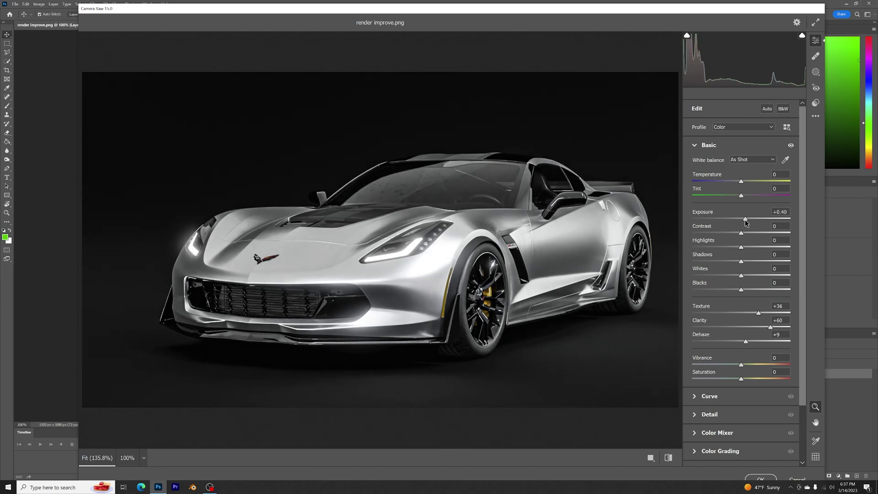
type("0.1")
key("Tab")
type("36")
key("Tab")
key("Tab")
type("17")
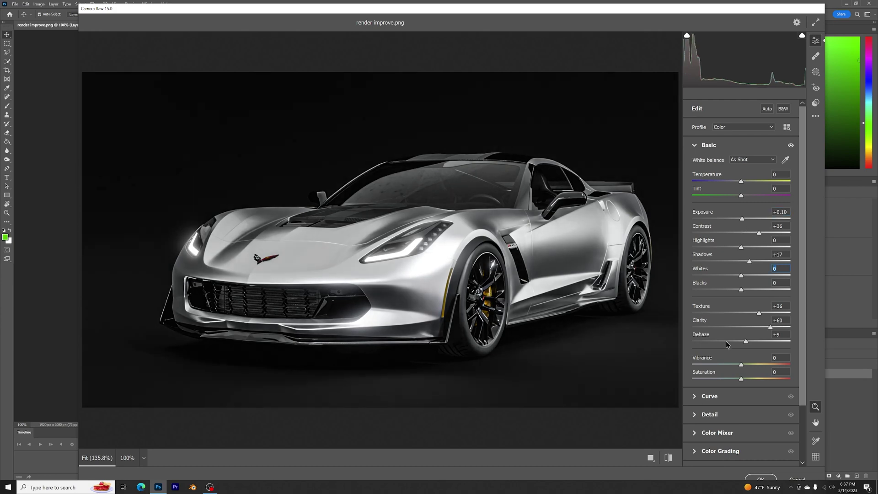
key("Tab")
- Set Vibrance to +80 and Saturation to +29, then apply the Camera Raw edits
left_click_drag(772, 366, 780, 369)
left_click_drag(747, 381, 773, 382)
left_click(742, 181)
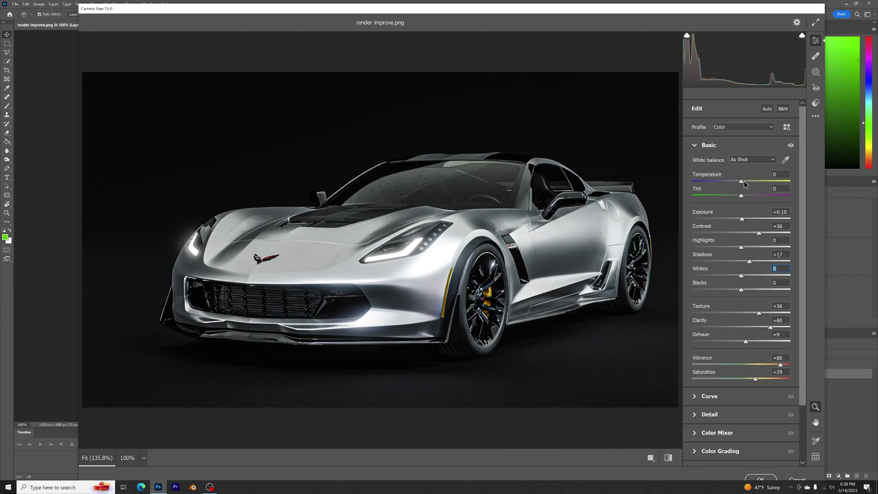
left_click(762, 479)
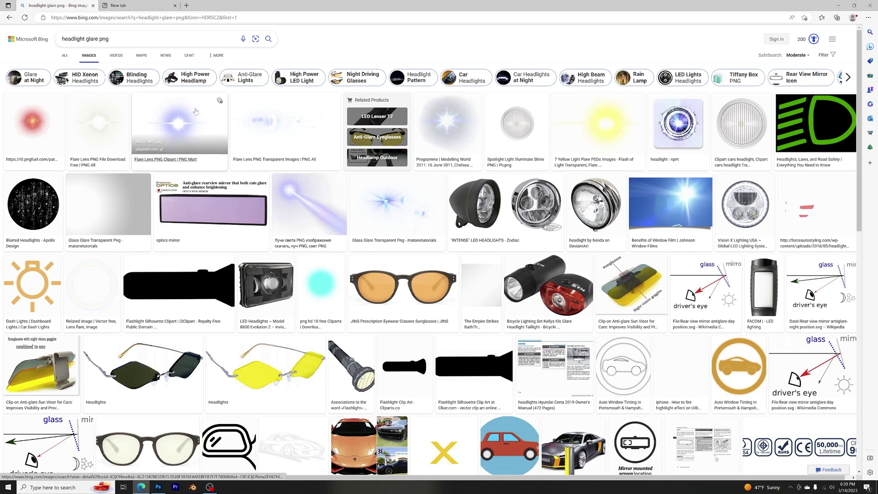
- Open the purple lens flare image from the 'headlight glare png' results
left_click(186, 113)
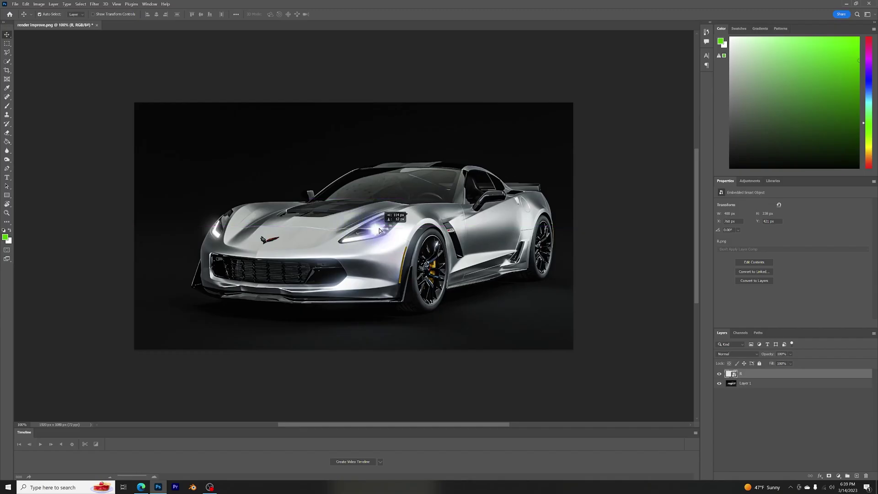
- Place the lens flare on the right headlight in Linear Dodge (Add) and resize it
left_click_drag(383, 264, 388, 257)
left_click_drag(380, 221, 387, 225)
left_click(737, 355)
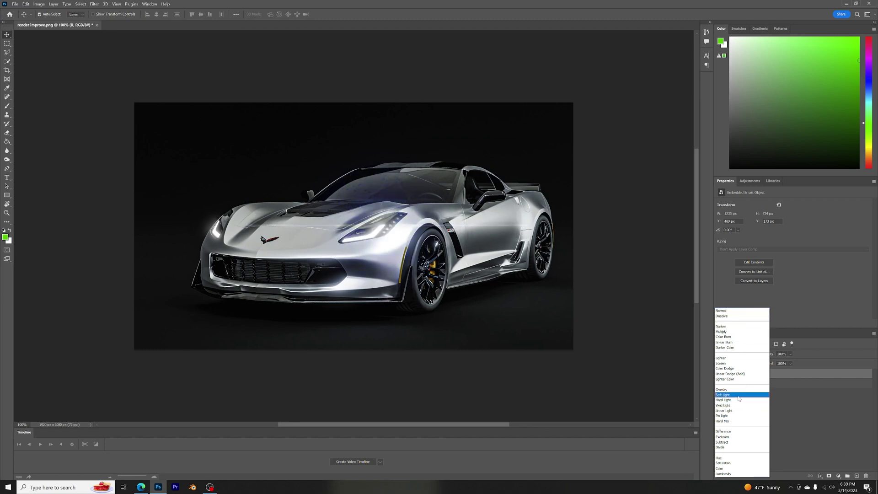
left_click(730, 374)
key("ctrl+t")
left_click_drag(528, 310, 493, 261, "alt")
key("Return")
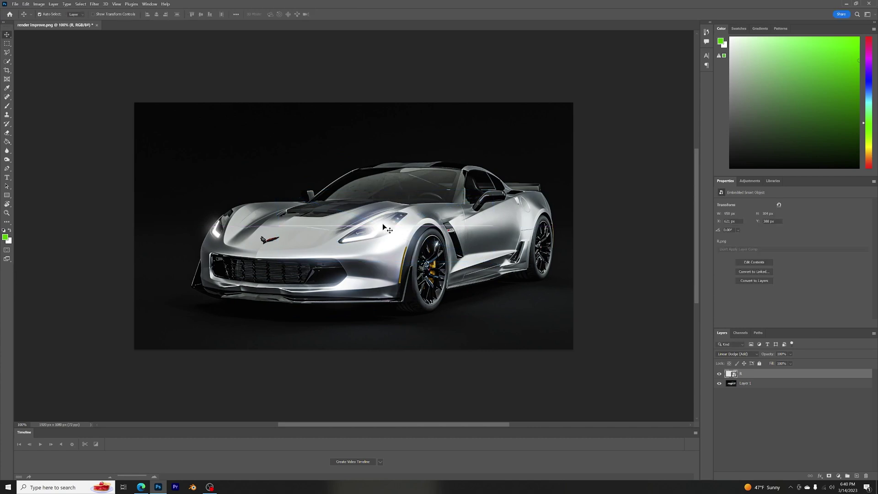
- Duplicate the flare onto the side mirror and left headlight, stretching each copy to fit
left_click_drag(383, 223, 439, 228, "alt")
key("ctrl+t")
key("Return")
left_click_drag(384, 227, 211, 229, "alt")
key("ctrl+t")
left_click_drag(267, 229, 284, 227)
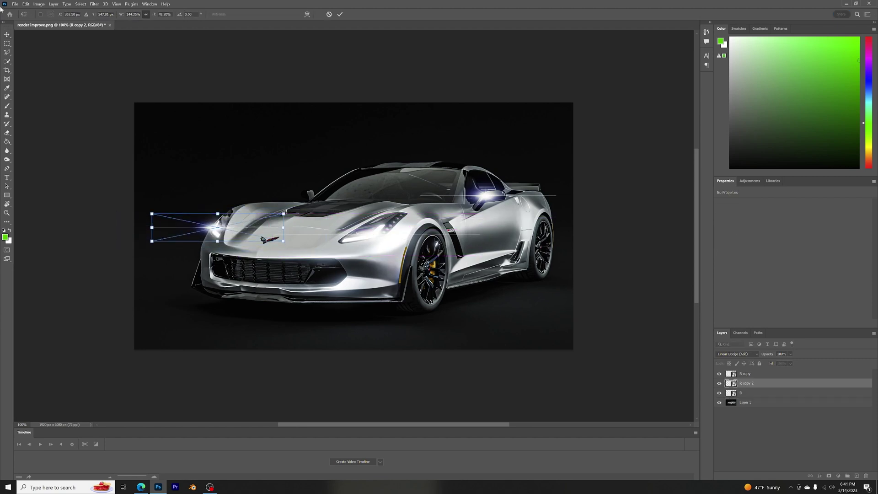
key("Return")
left_click(744, 374)
key("ctrl+u")
key("Return")
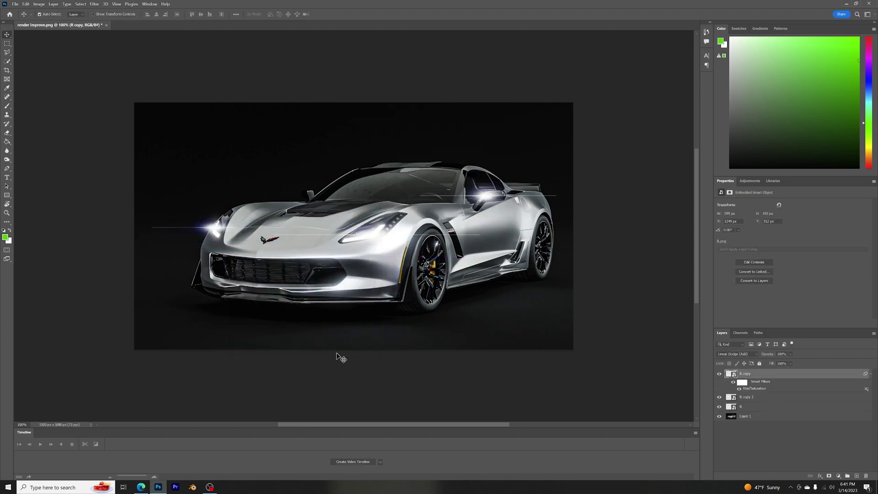